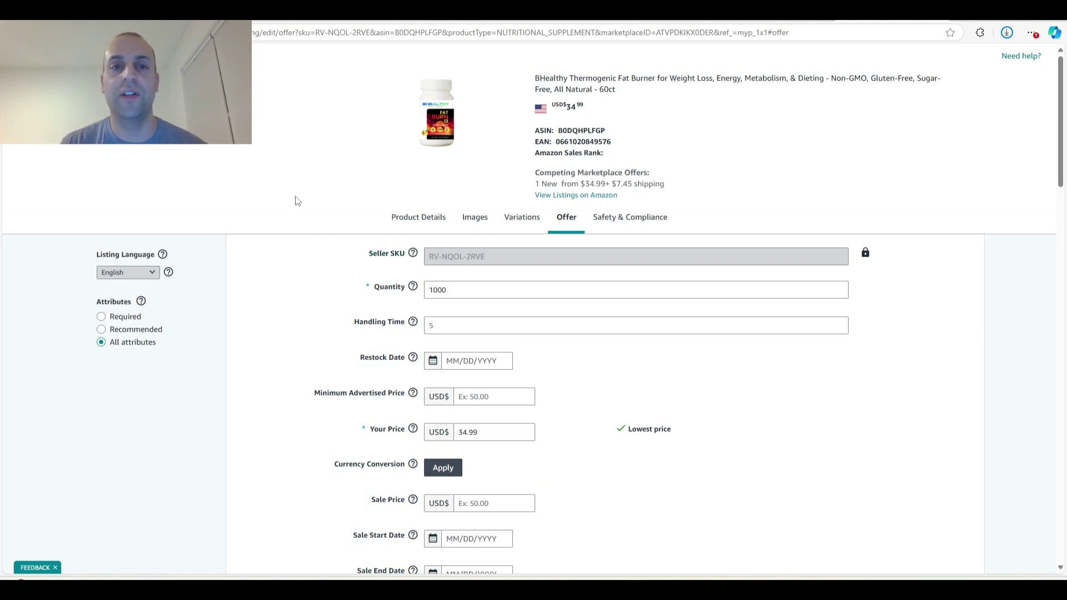
Open the product details of the BHealthy fat burner listing and look through its fields
click(400, 220)
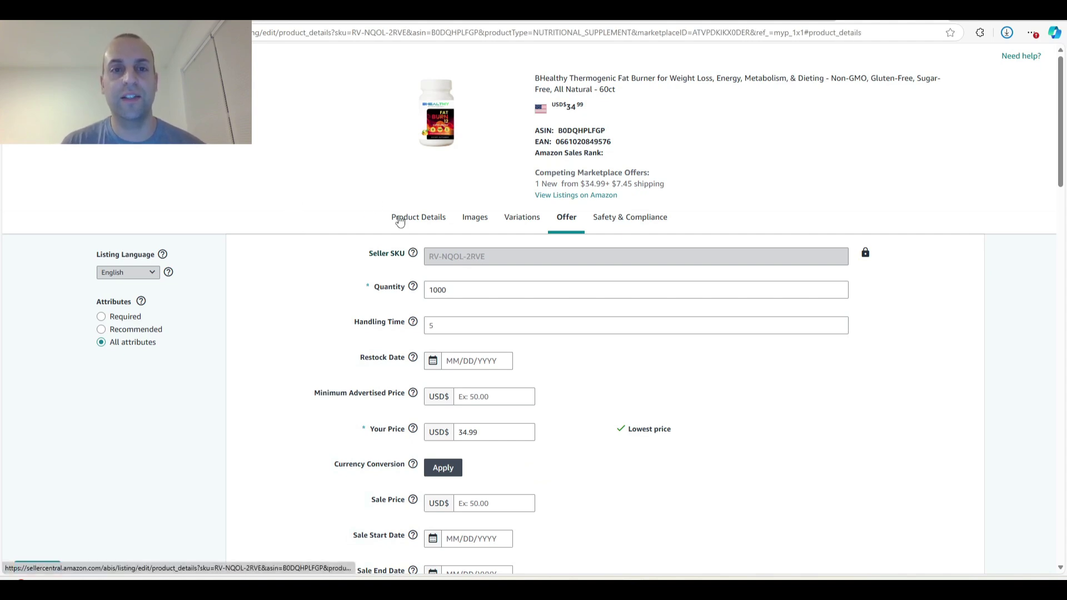
scroll(291, 202, down, 2)
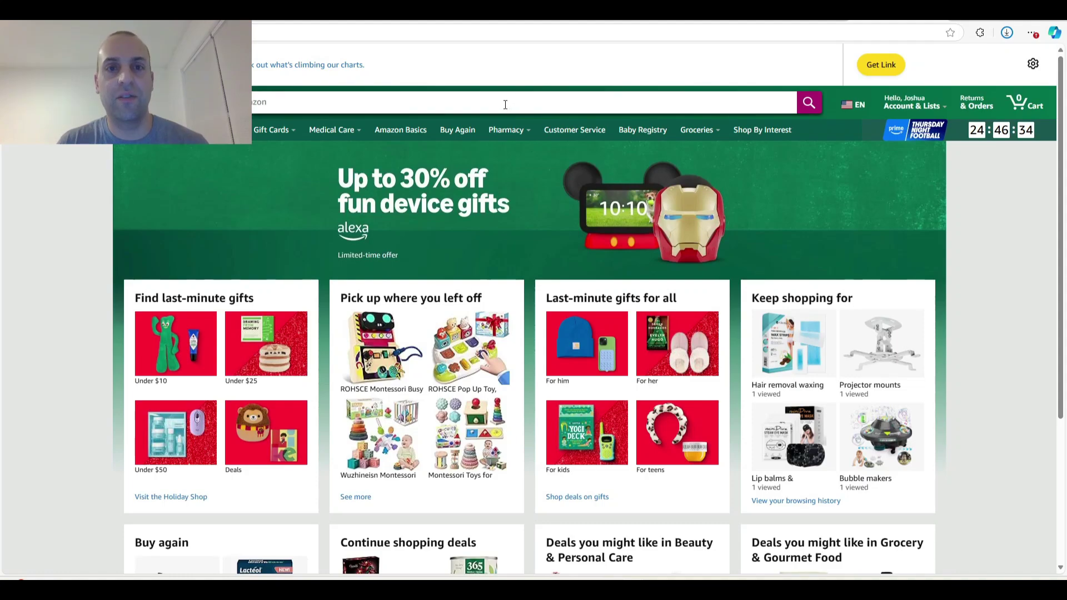
Search the Amazon store for "protein powder" and open the Orgain Organic Vegan Protein Powder, Vanilla Bean listing
click(505, 104)
text(protein)
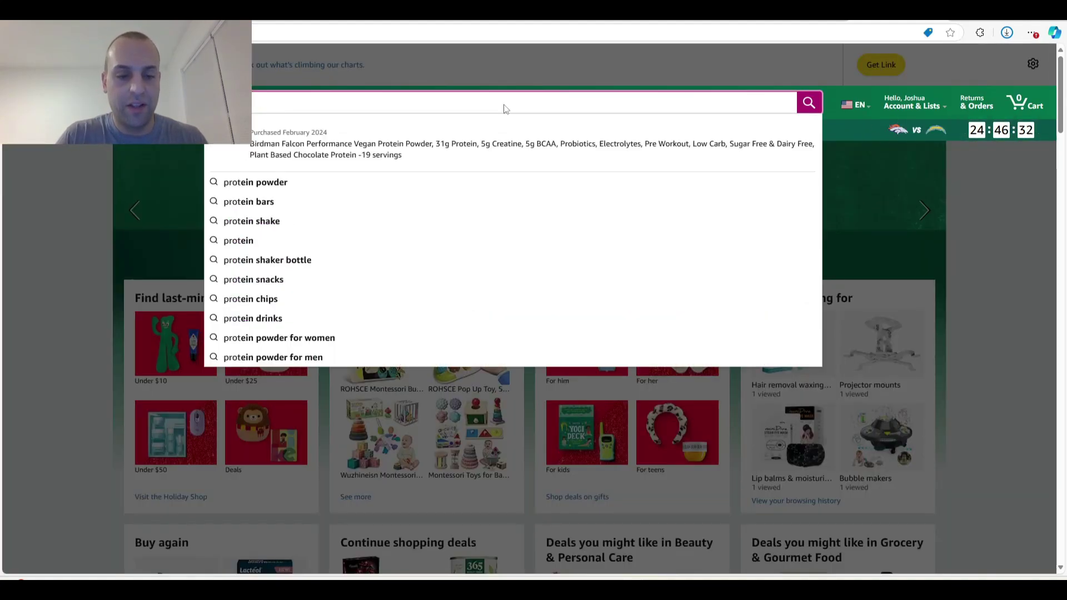
text( powder)
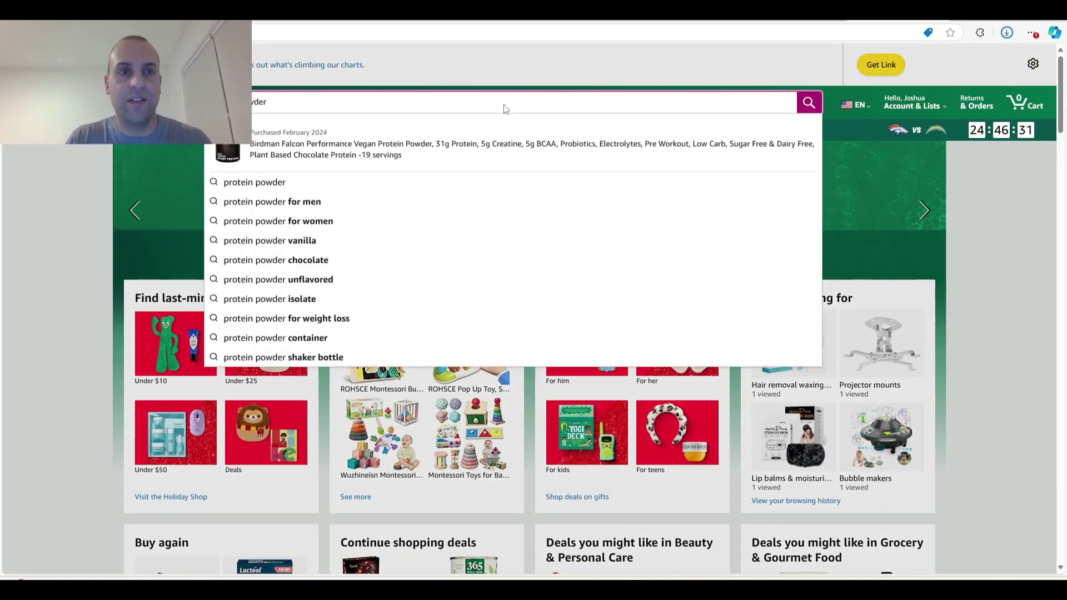
key(Return)
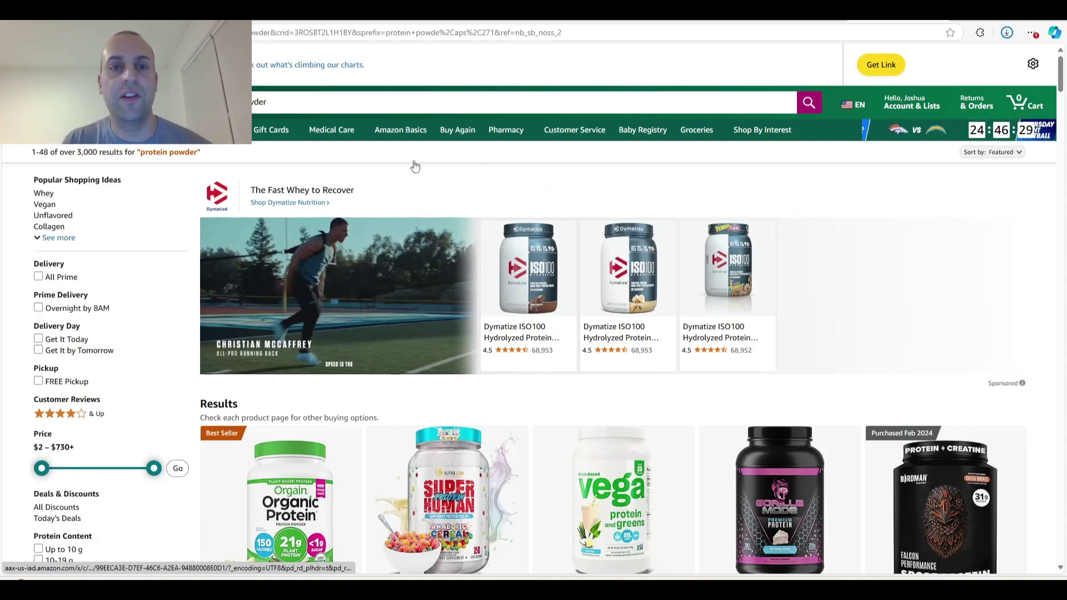
scroll(414, 165, down, 5)
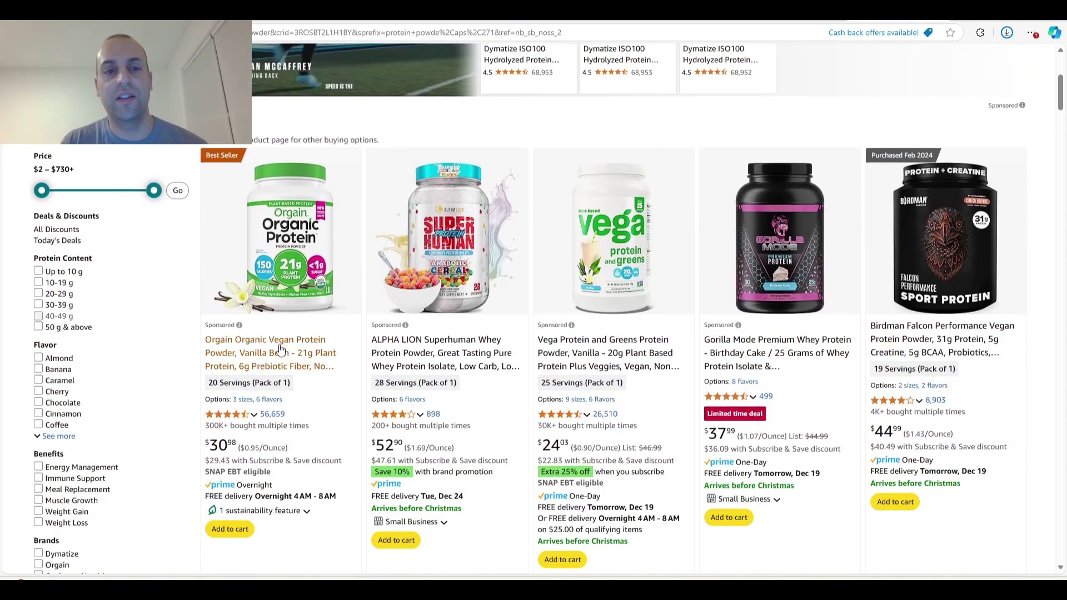
click(280, 350)
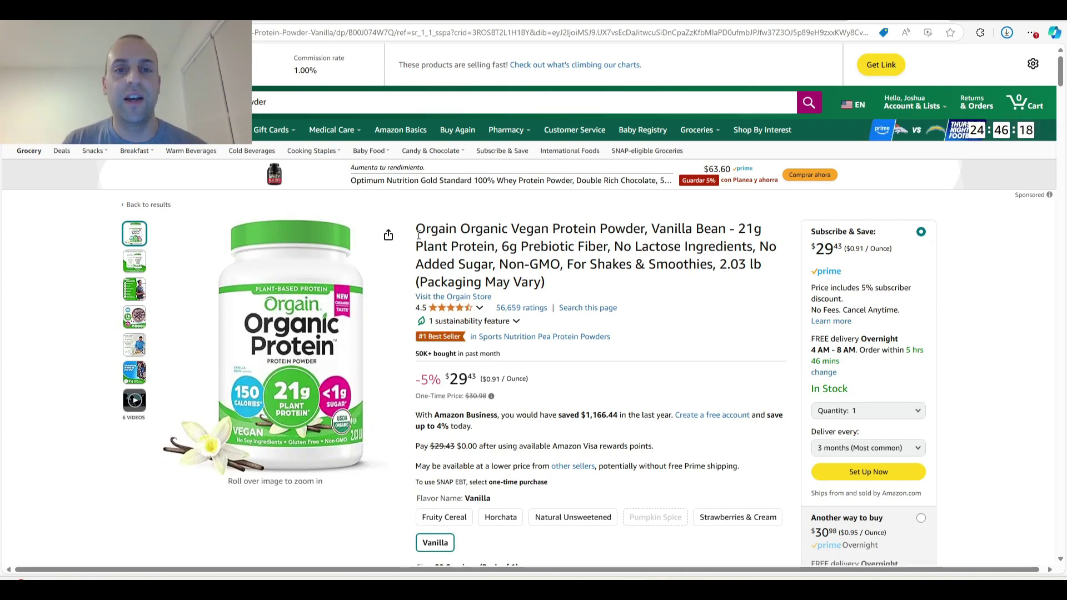
Examine the Orgain listing's full product title and its "About this item" bullet points
drag(418, 234, 545, 283)
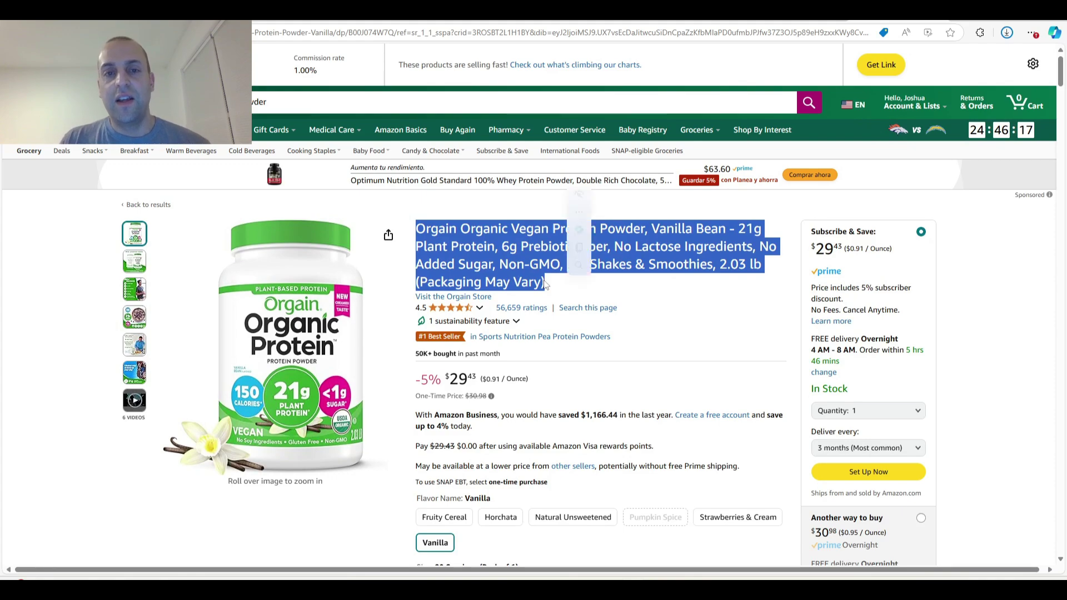
click(494, 275)
scroll(494, 273, down, 7)
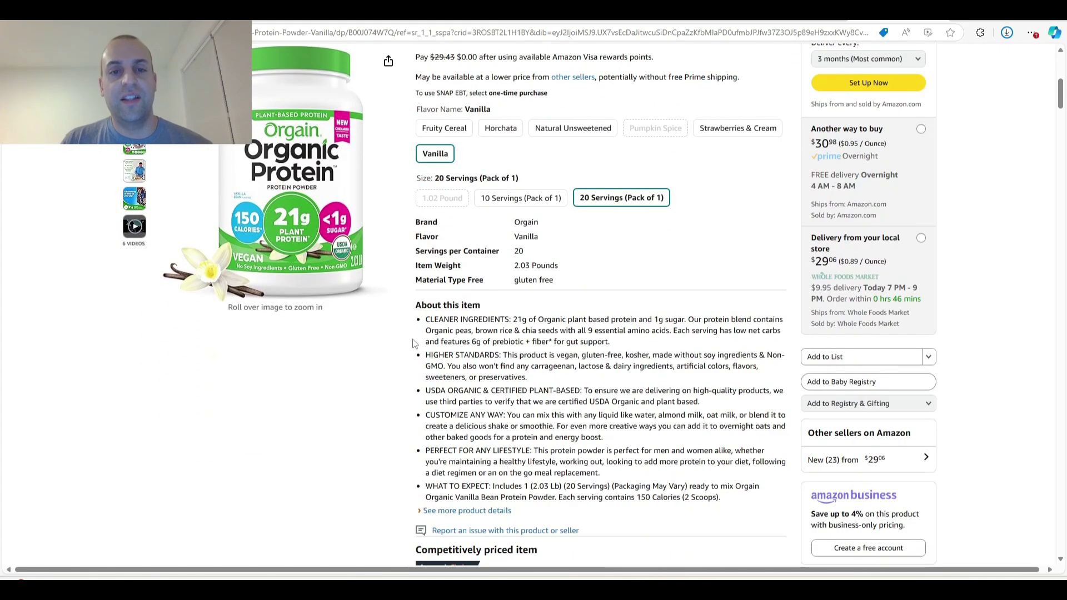
drag(404, 322, 425, 320)
click(439, 266)
scroll(527, 310, down, 5)
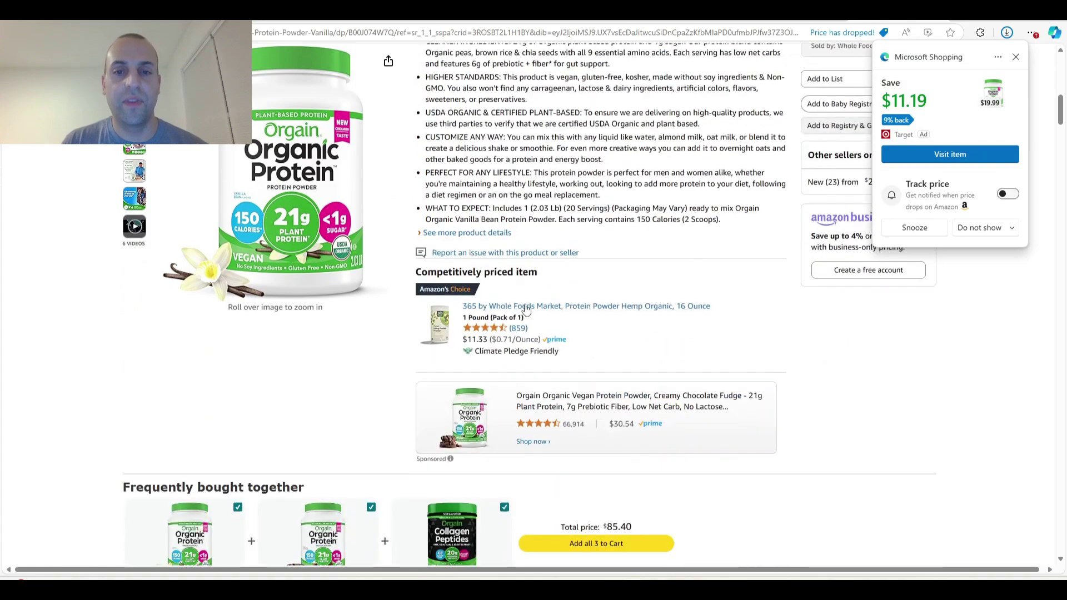
Examine the listing's brand, manufacturer, product comparison and product information sections, dismissing the Microsoft Shopping offer
scroll(527, 310, down, 18)
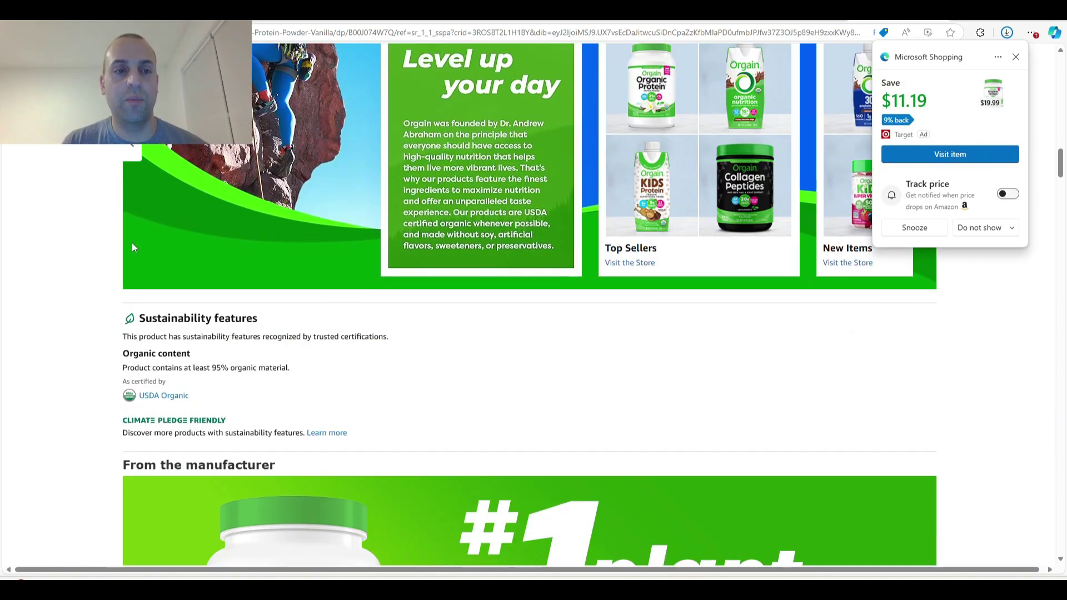
scroll(56, 381, up, 4)
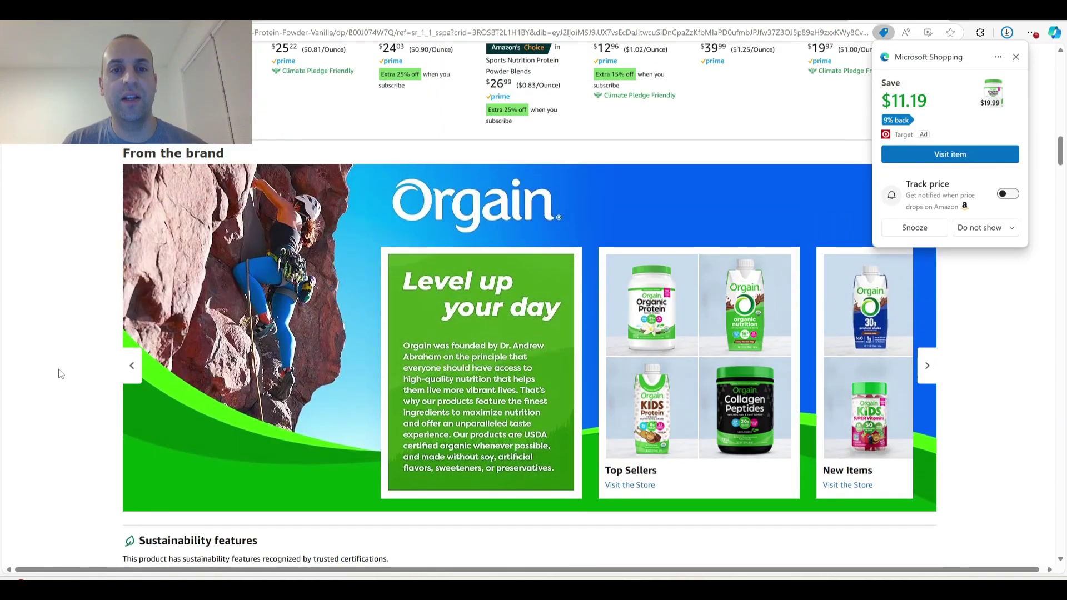
scroll(86, 280, down, 6)
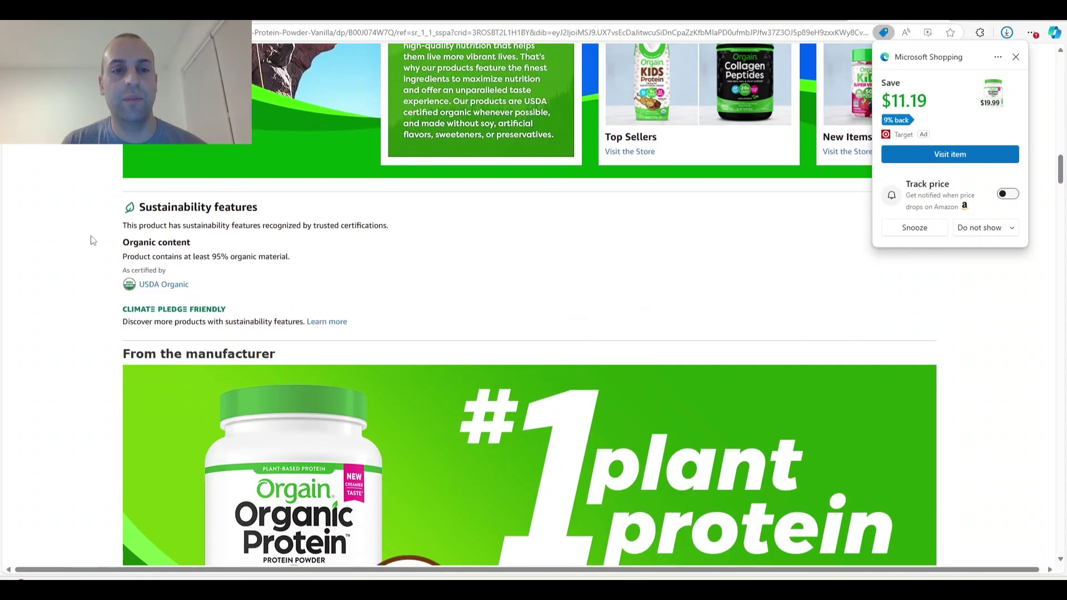
scroll(89, 278, down, 9)
scroll(81, 286, up, 7)
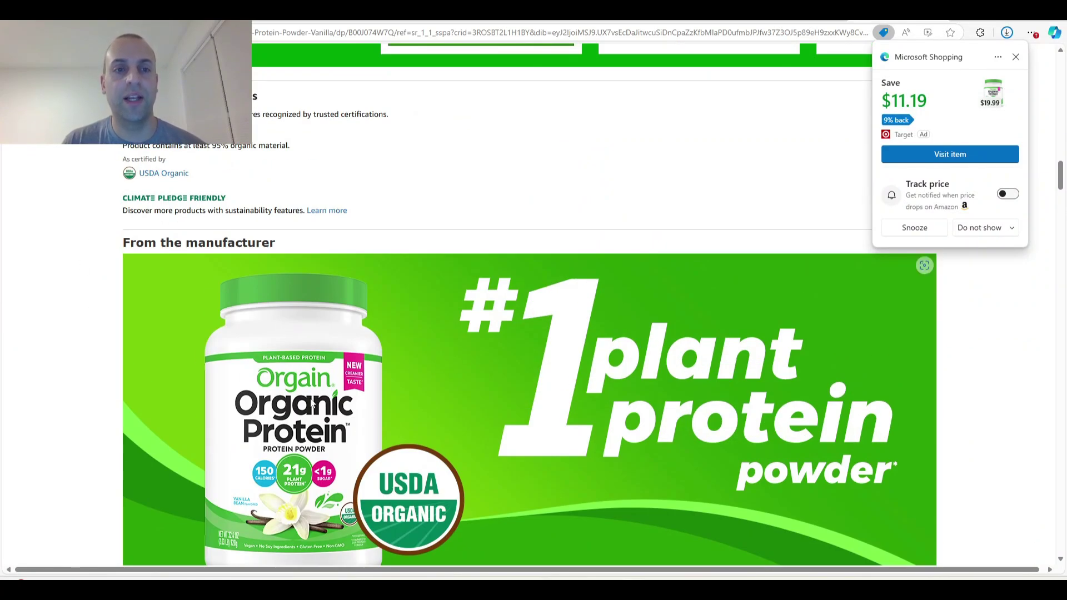
scroll(451, 405, up, 8)
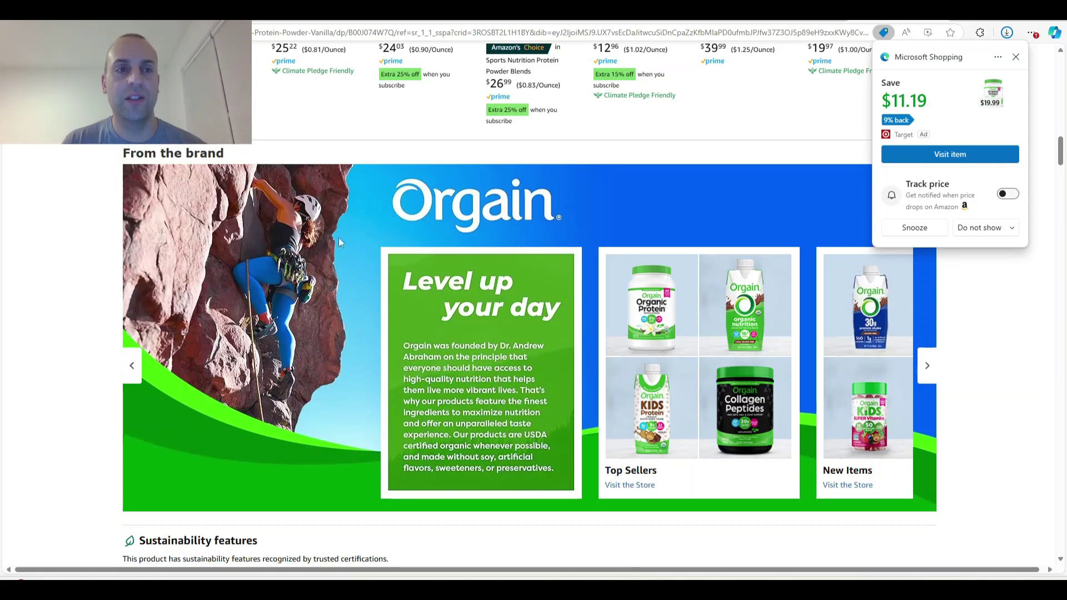
scroll(188, 270, down, 6)
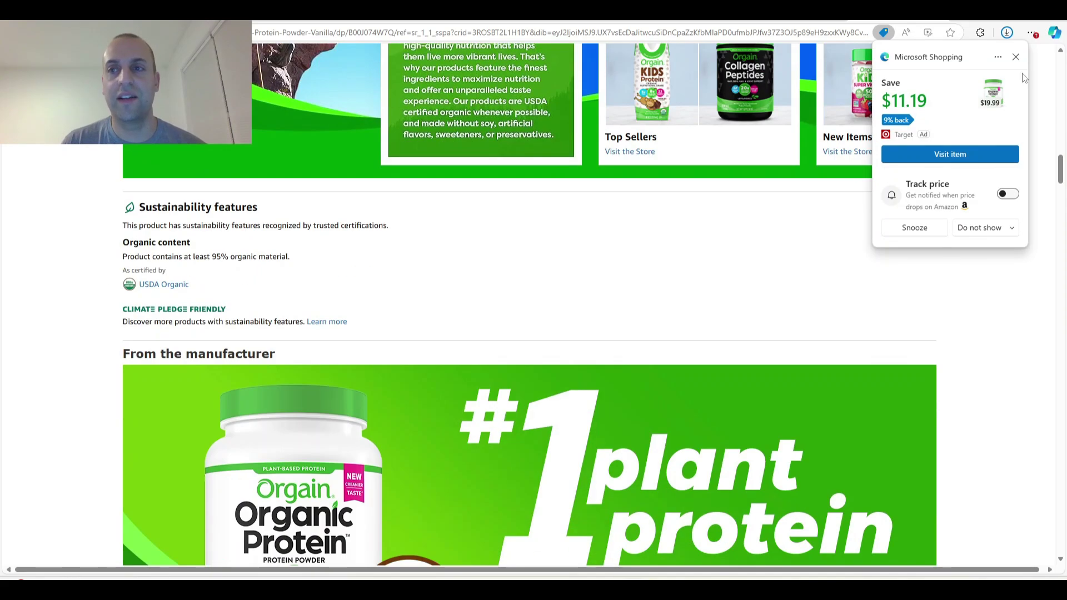
click(1016, 57)
scroll(989, 278, down, 19)
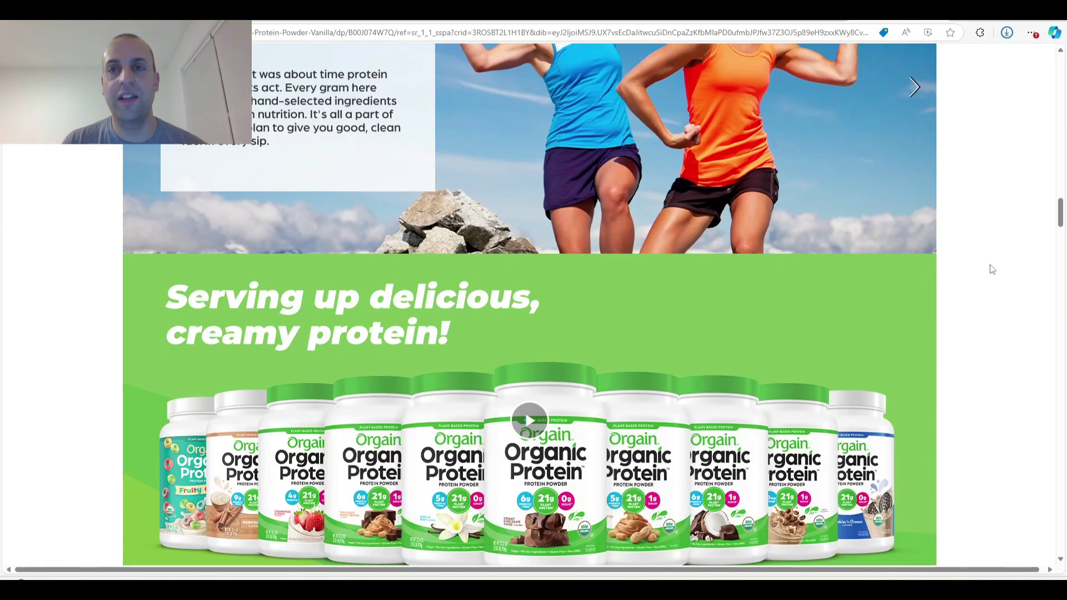
scroll(991, 267, down, 5)
scroll(989, 272, down, 10)
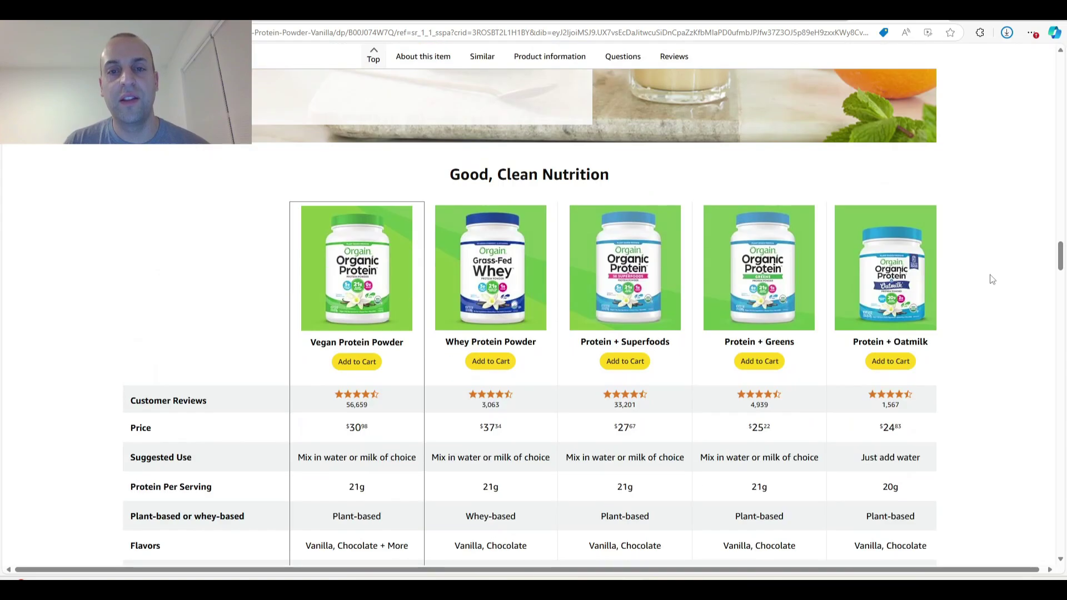
scroll(984, 276, down, 7)
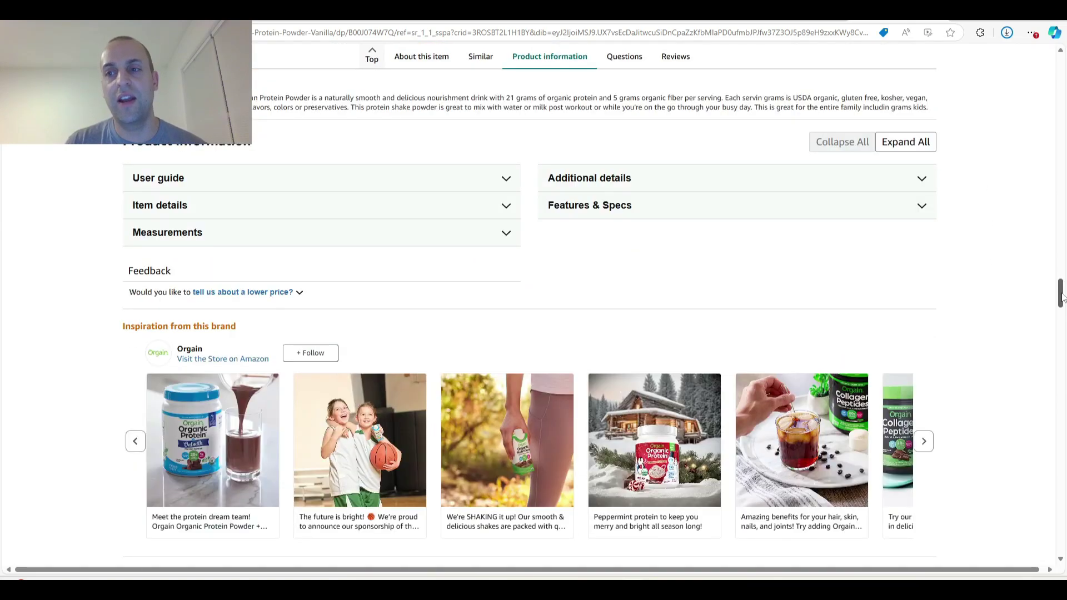
drag(1060, 297, 1060, 55)
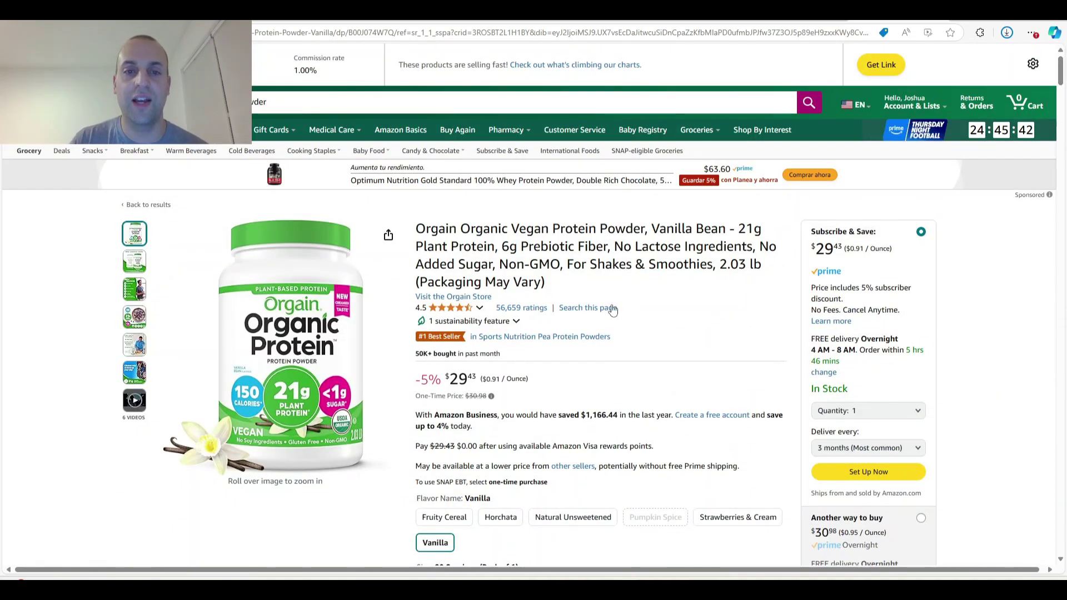
Review the bullet points and manufacturer images again, and examine the keyword "Plant Protein" in the Orgain title
scroll(706, 423, down, 7)
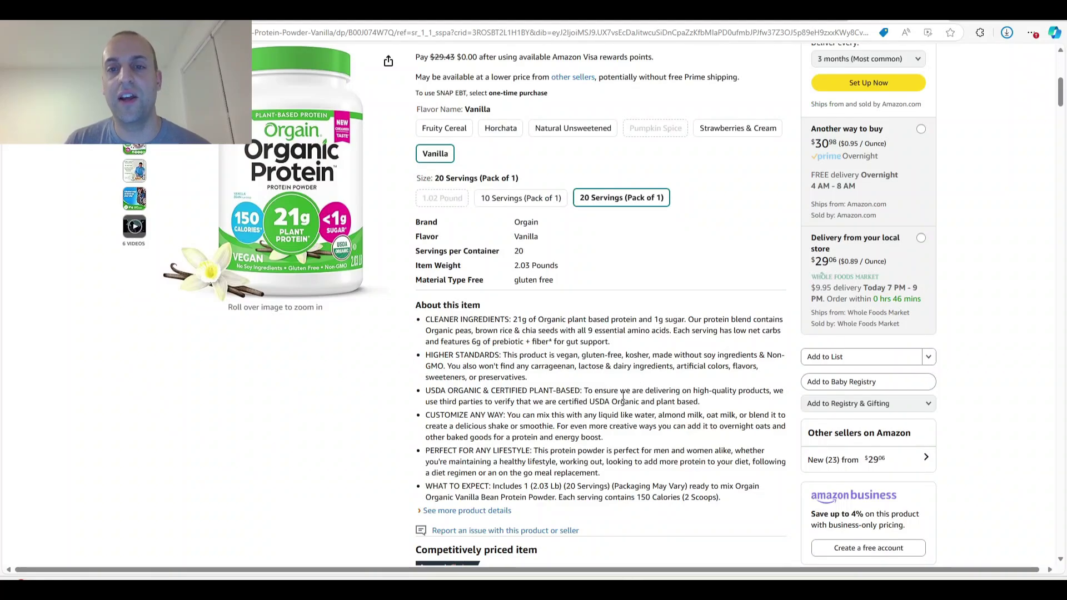
scroll(623, 395, down, 20)
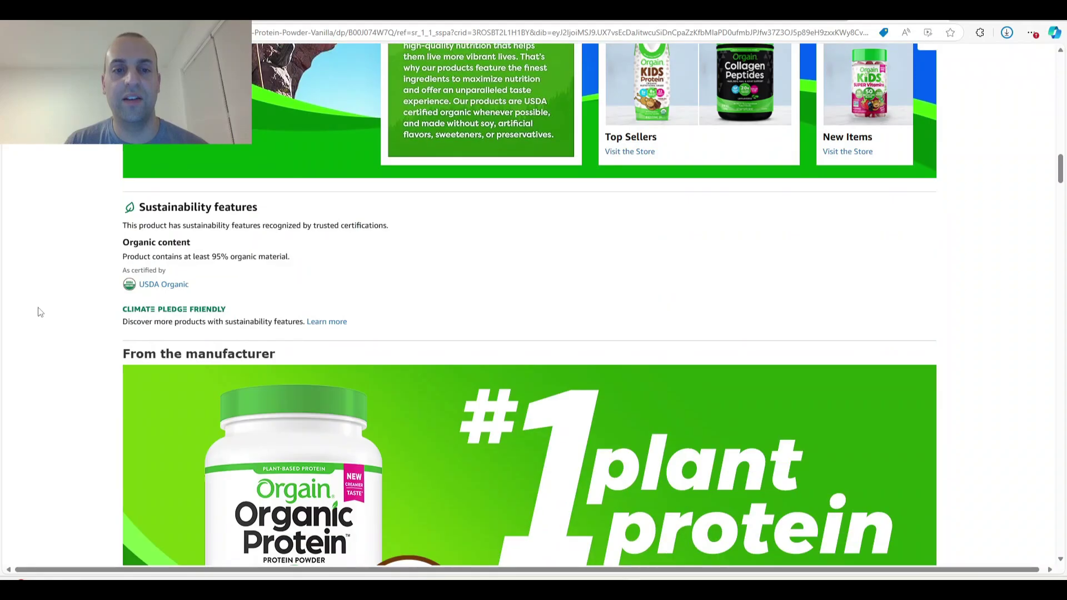
scroll(39, 317, down, 5)
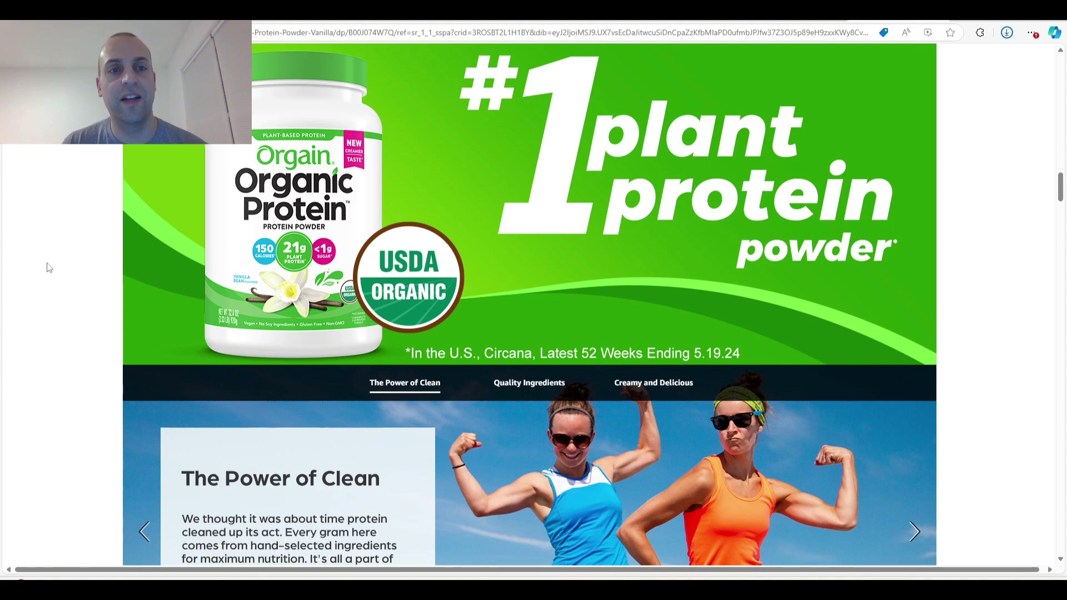
scroll(86, 265, up, 1)
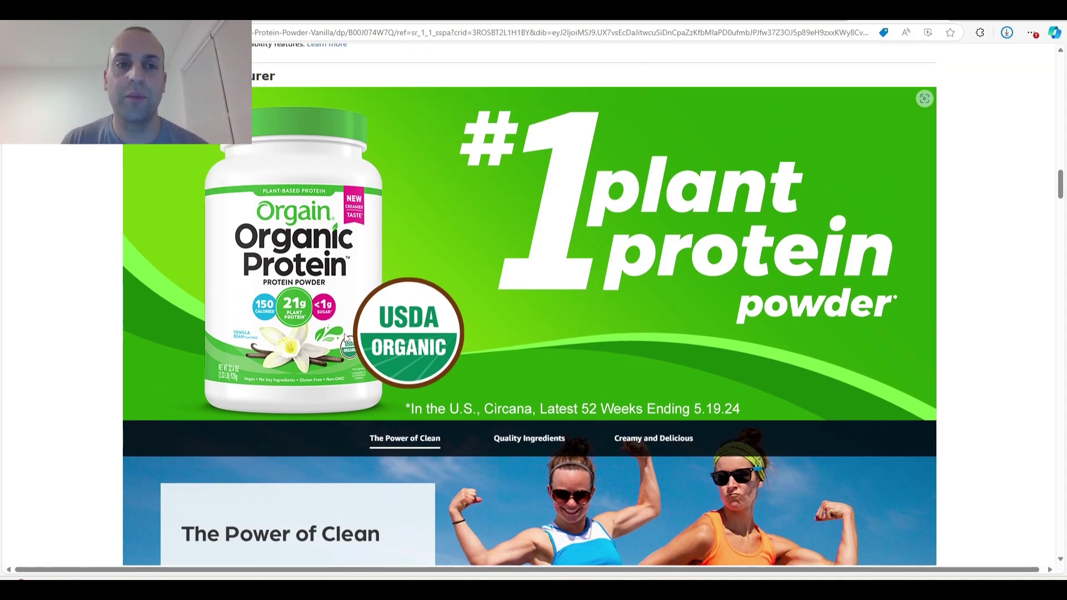
scroll(399, 149, up, 20)
scroll(695, 231, up, 6)
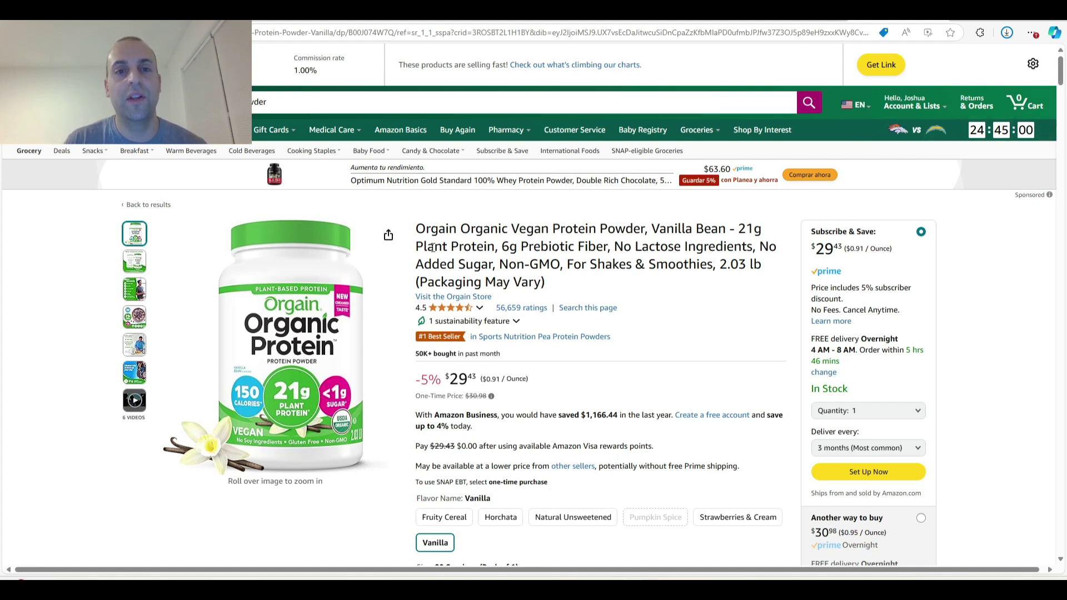
drag(417, 248, 498, 250)
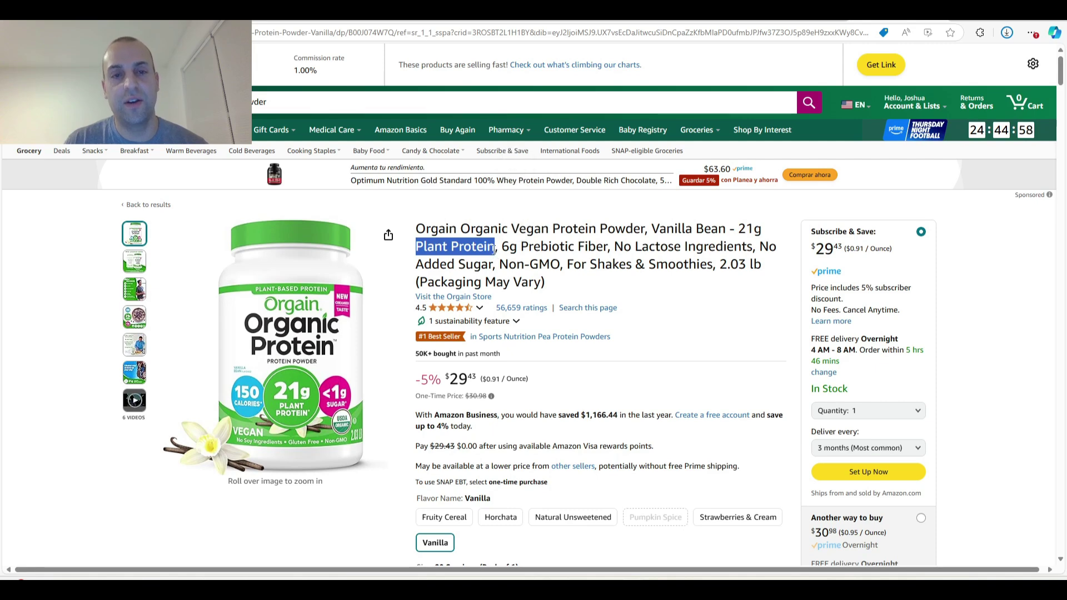
click(553, 275)
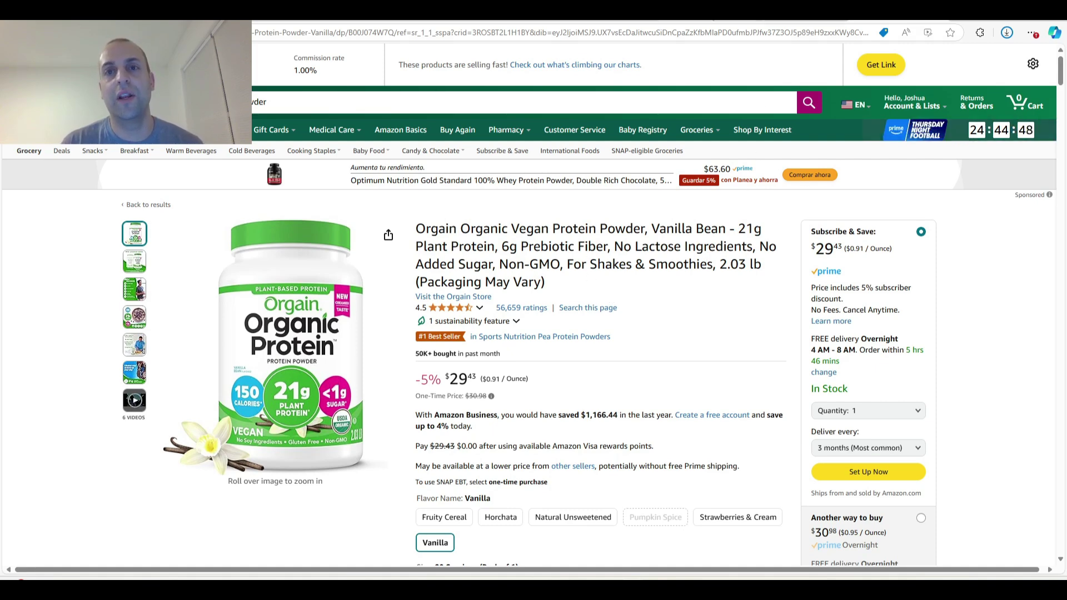
Switch to Gemini and send the prompt "write an amazon product title for my protein plant based 21g protein, non-GMO, organic"
mouse_move(706, 20)
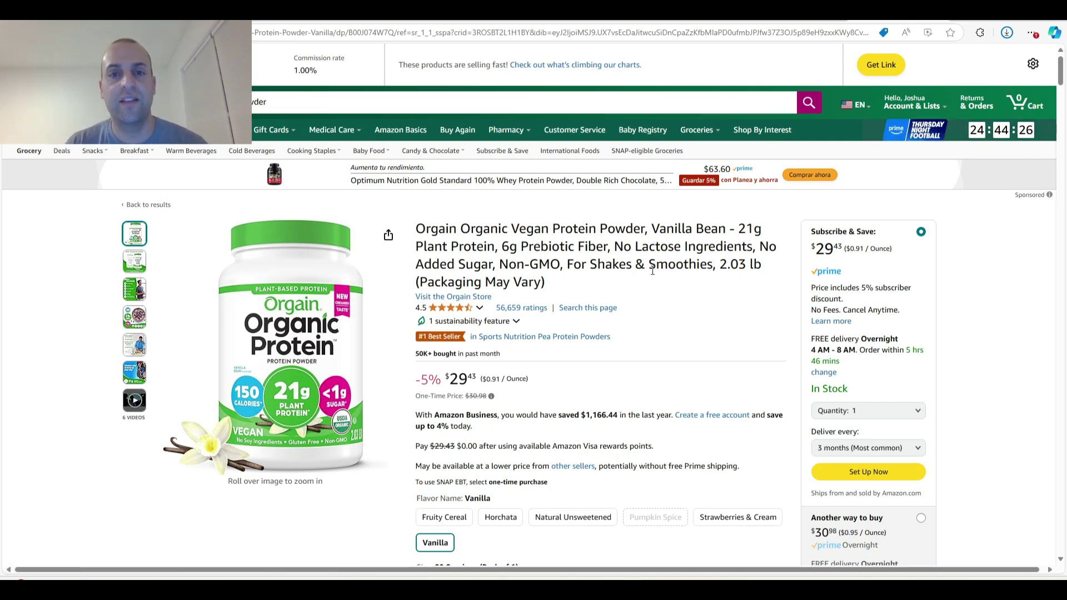
click(708, 21)
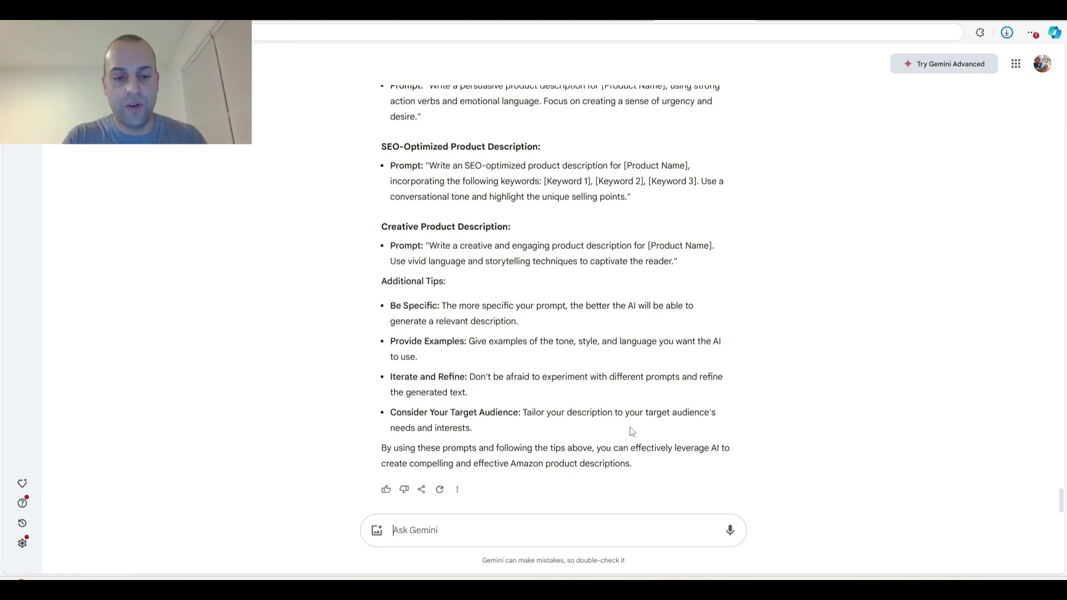
text(write)
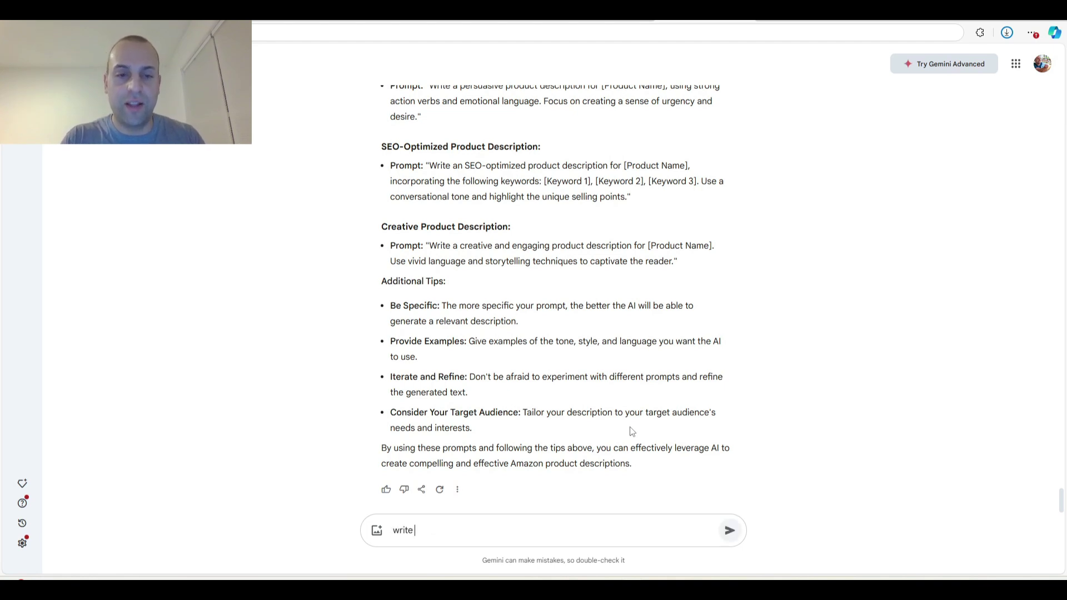
text( an ama)
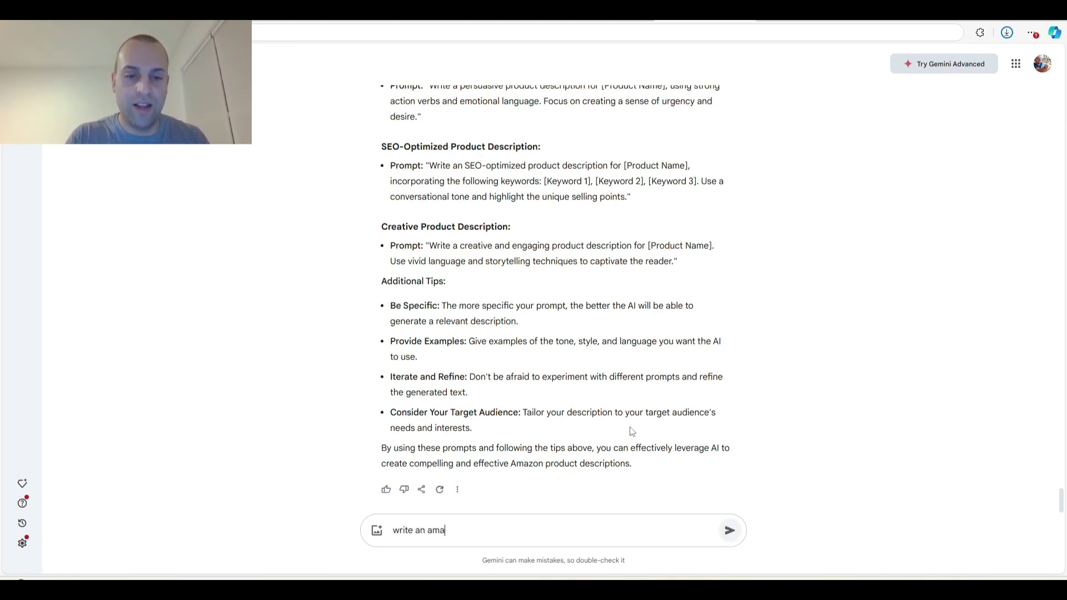
text(zon product title for my)
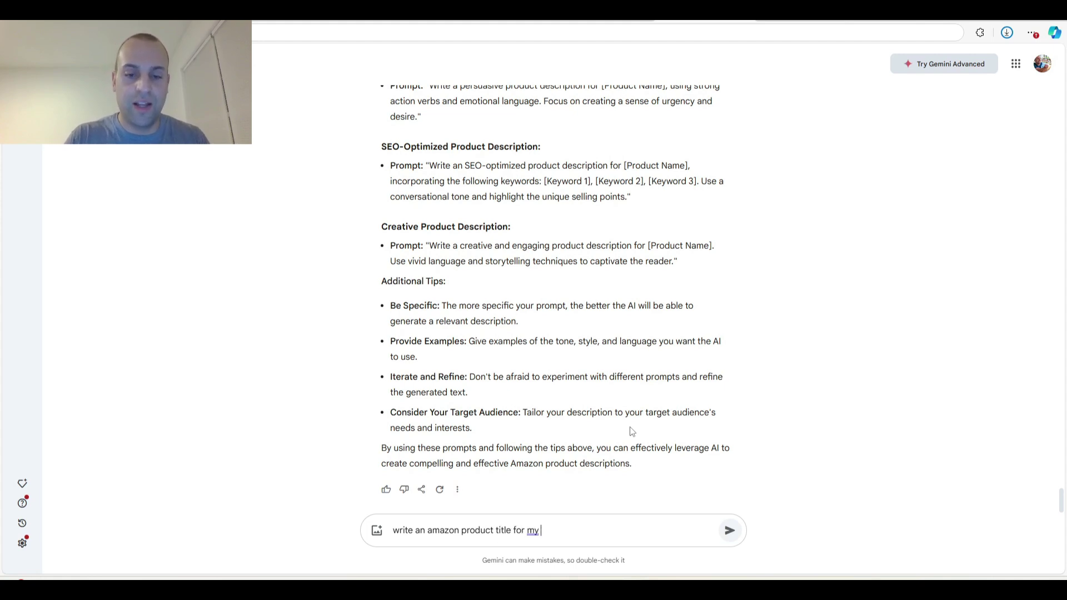
text( protein)
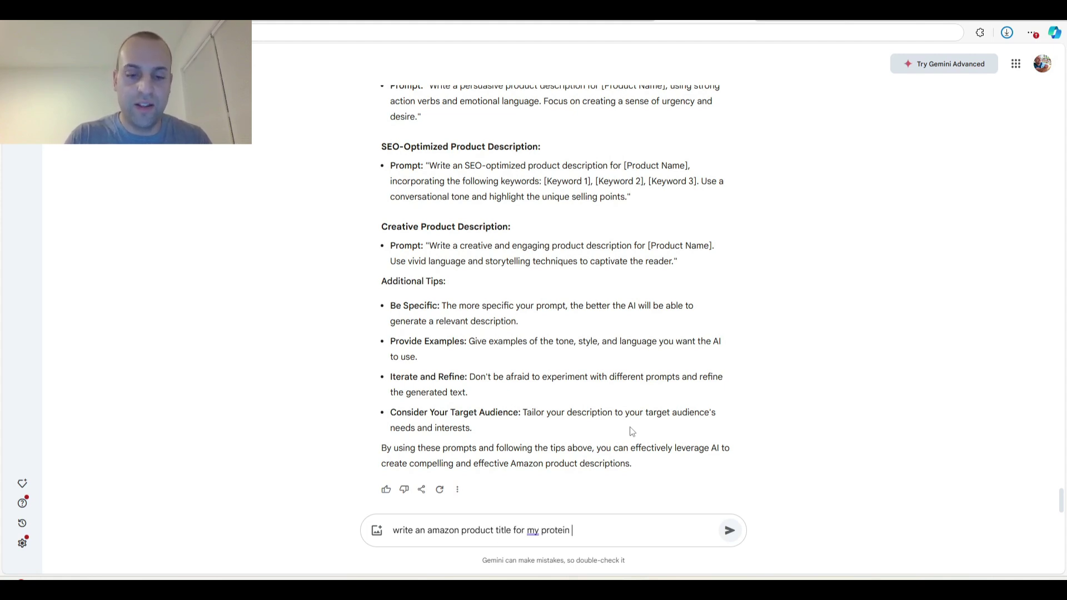
text( plant based)
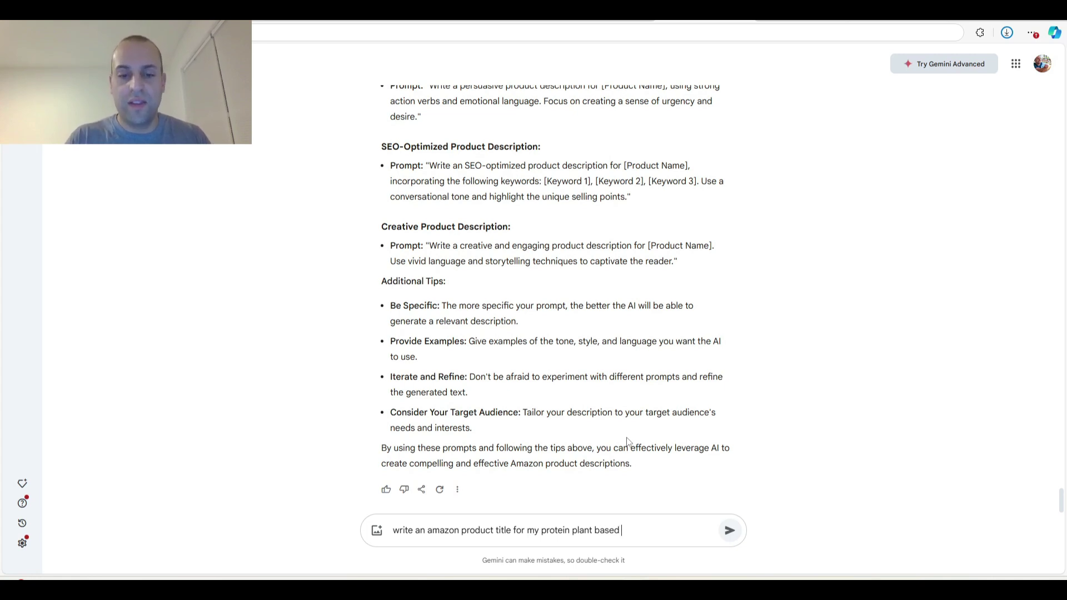
text( 21g p)
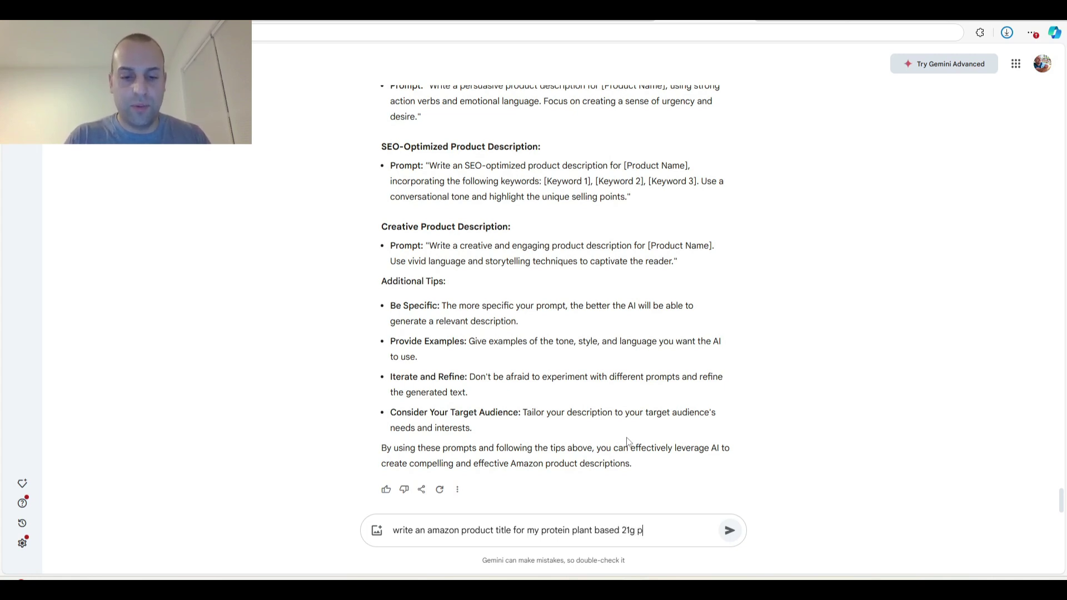
text(rotein, n)
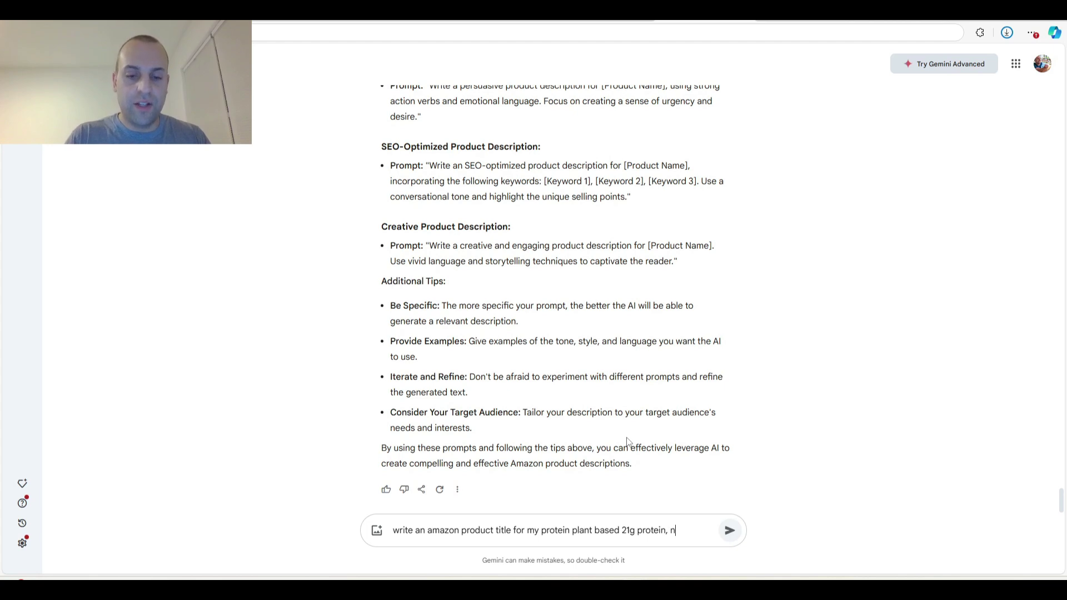
text(on-GMO, or)
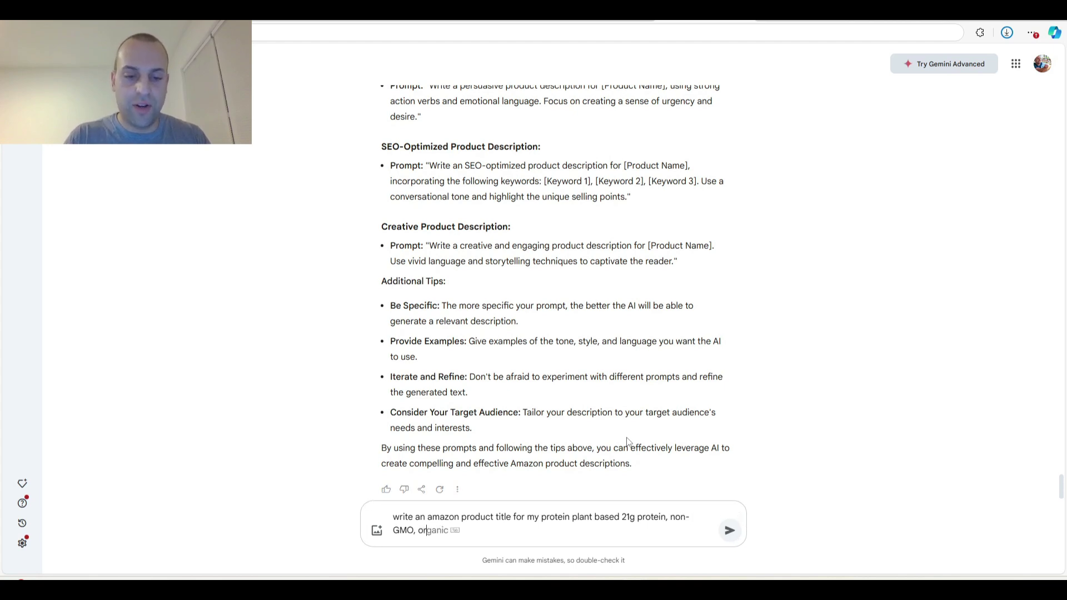
text(ganic,)
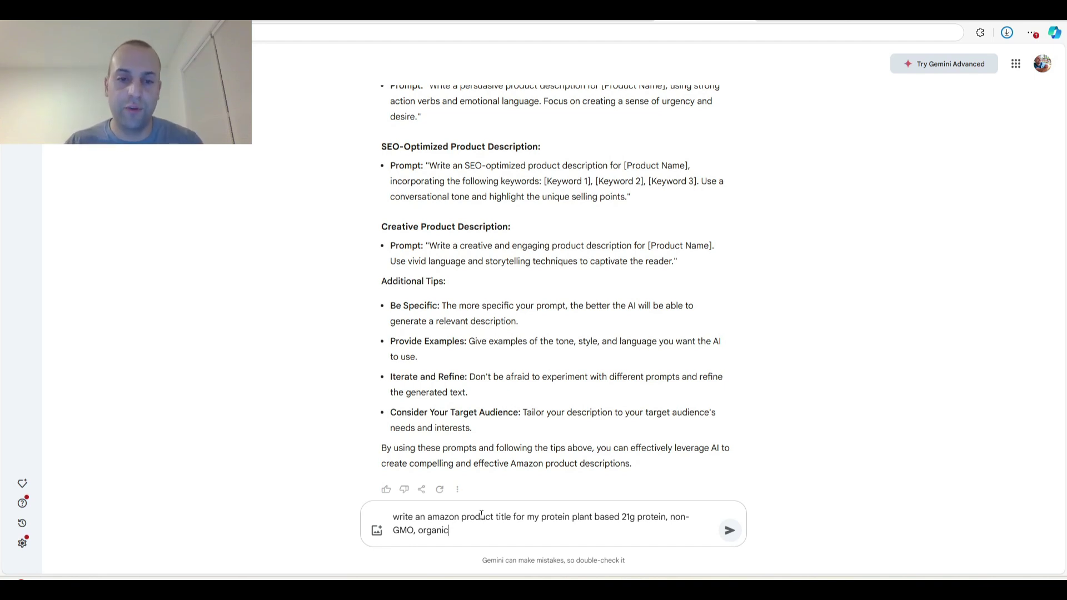
drag(462, 531, 394, 516)
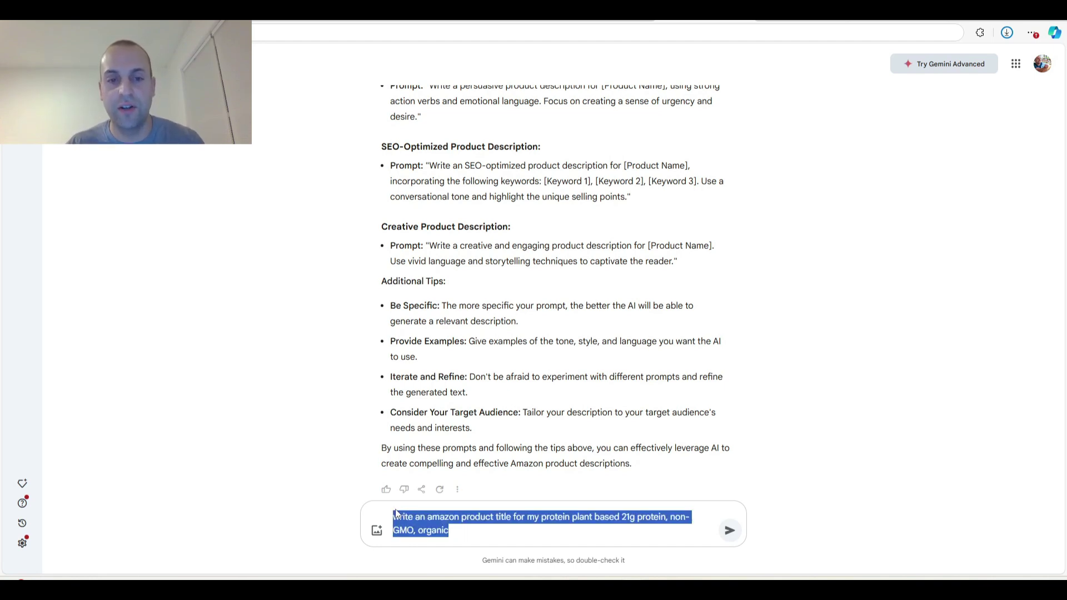
click(473, 531)
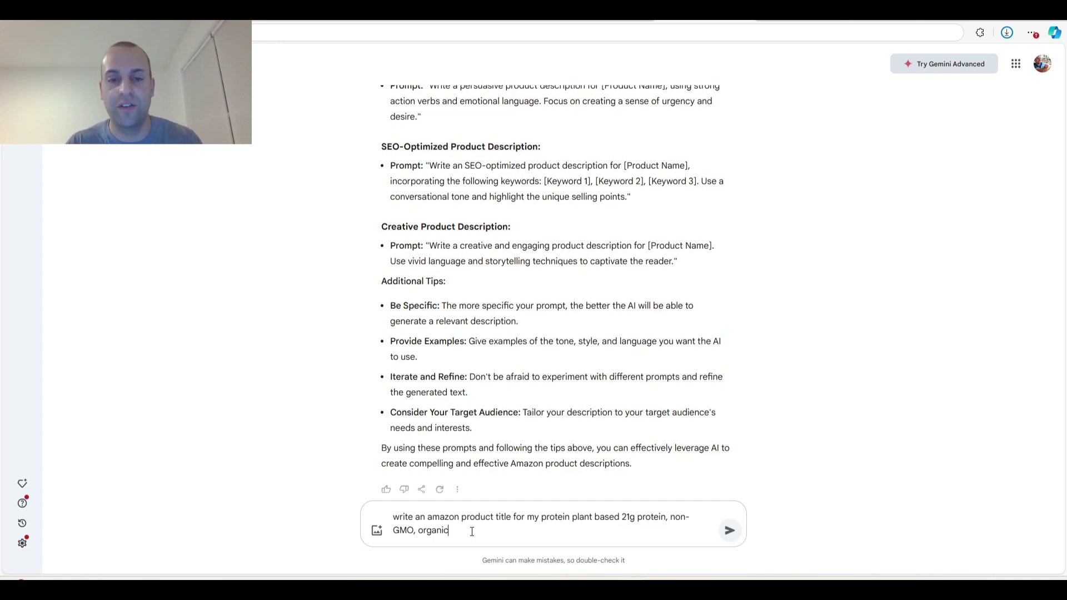
key(Return)
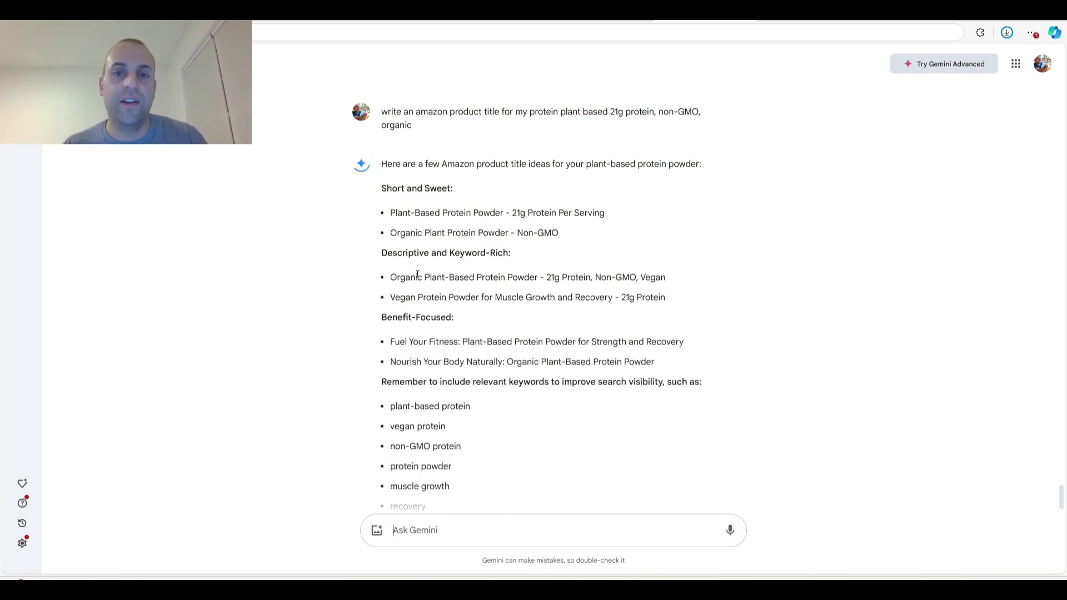
Review the suggested titles and send Gemini the follow-up "utilize as many as 150 characters"
scroll(459, 424, down, 2)
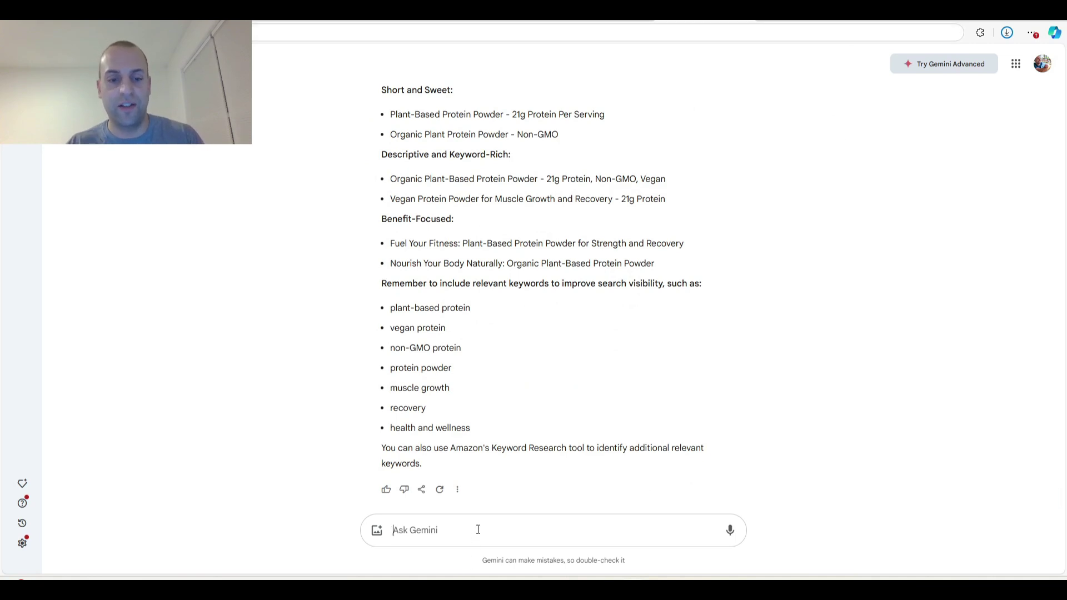
text(utilize)
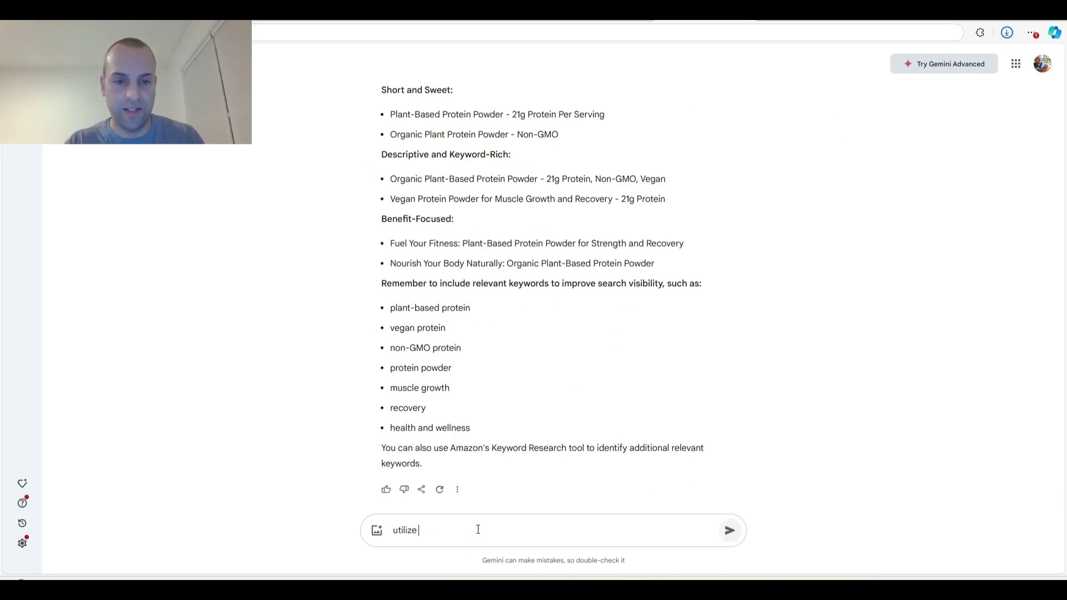
text( as many as )
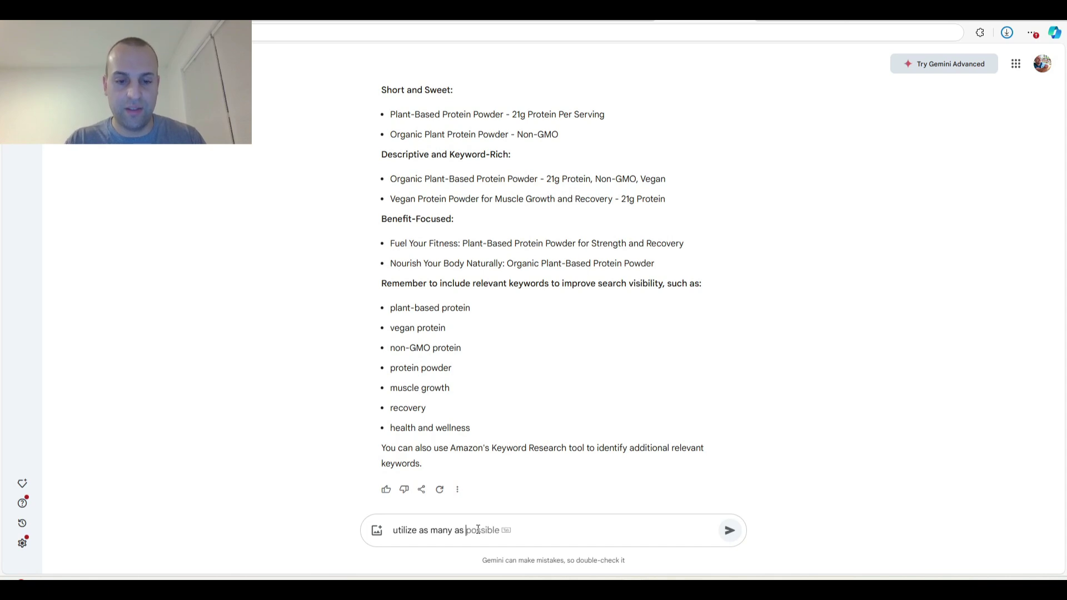
text(150 characters)
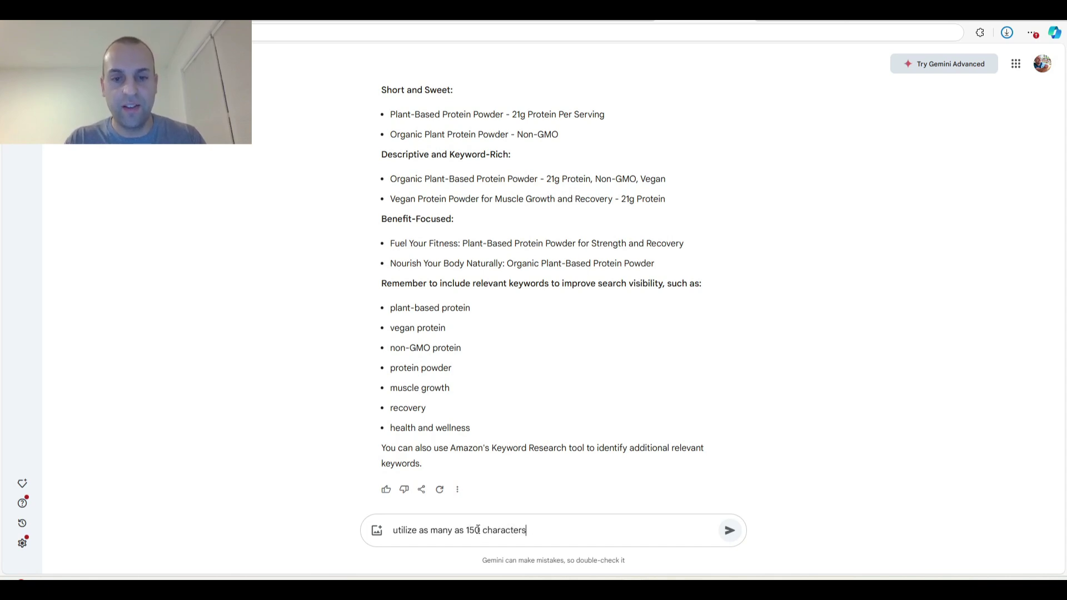
key(Return)
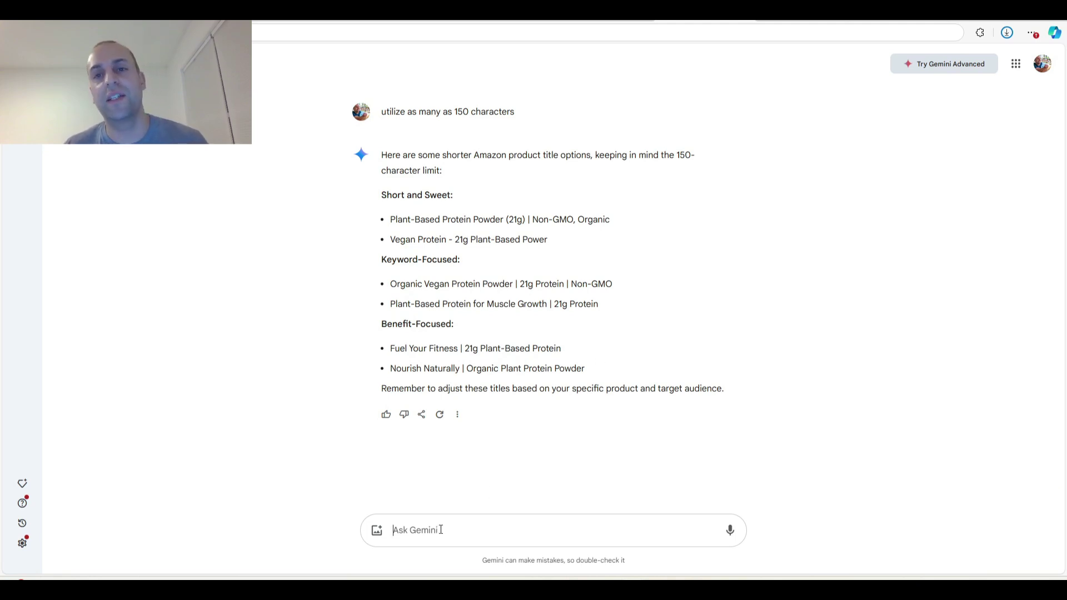
Ask Gemini to lengthen the titles with "add to this so that its closer to 200 characters in length"
text(add to this so that it)
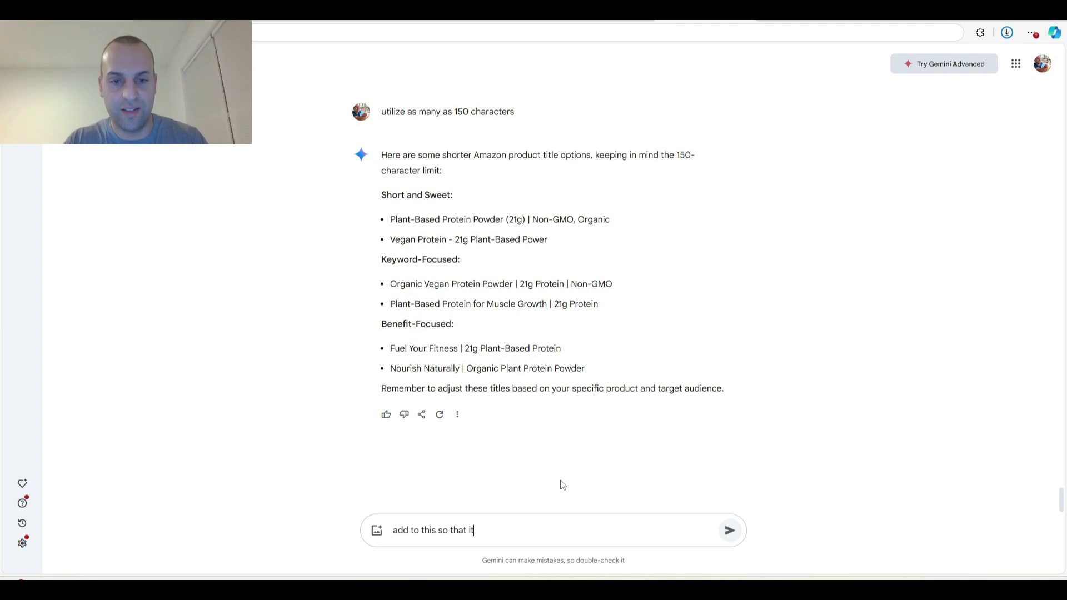
text(s closer to )
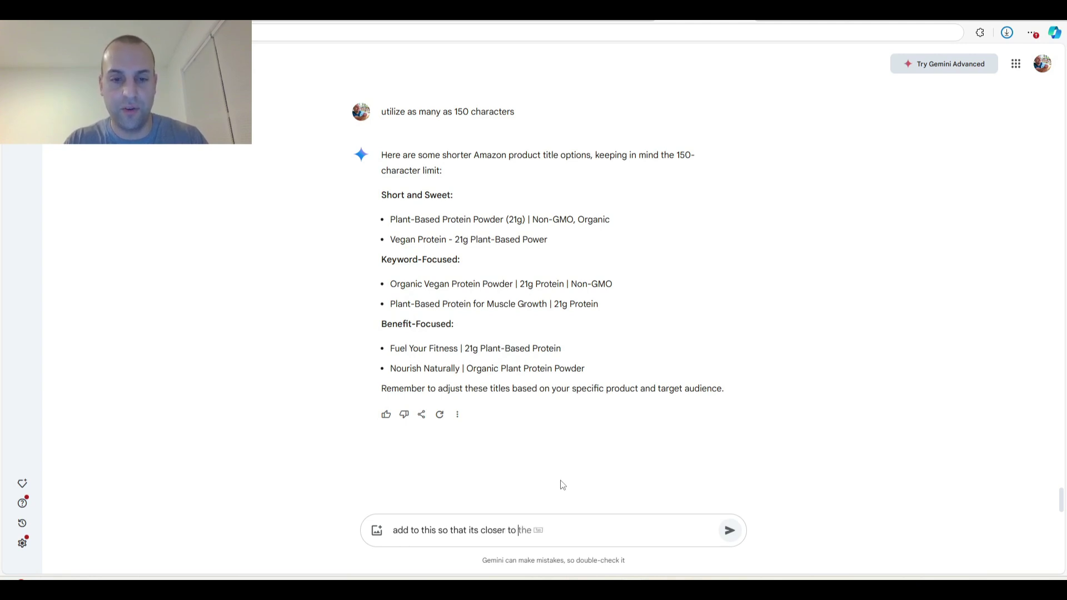
text(200 character)
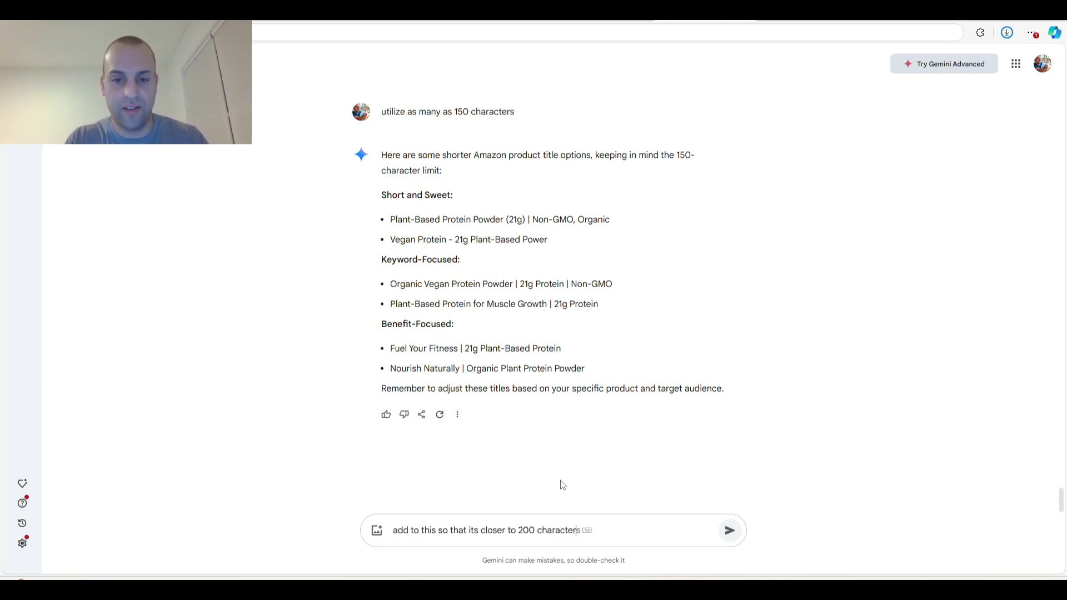
text(s in length)
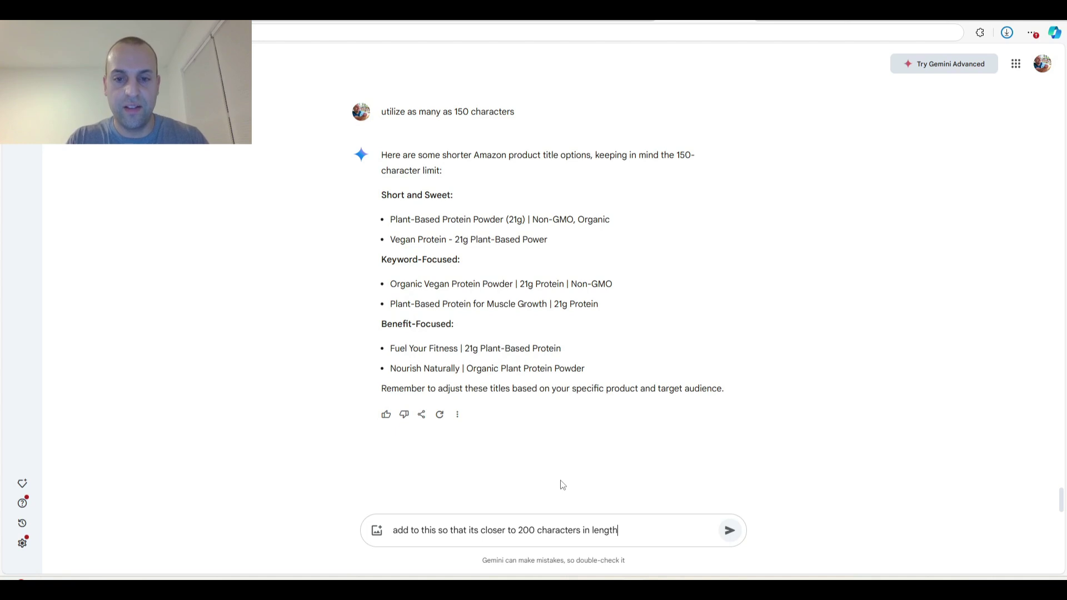
key(Return)
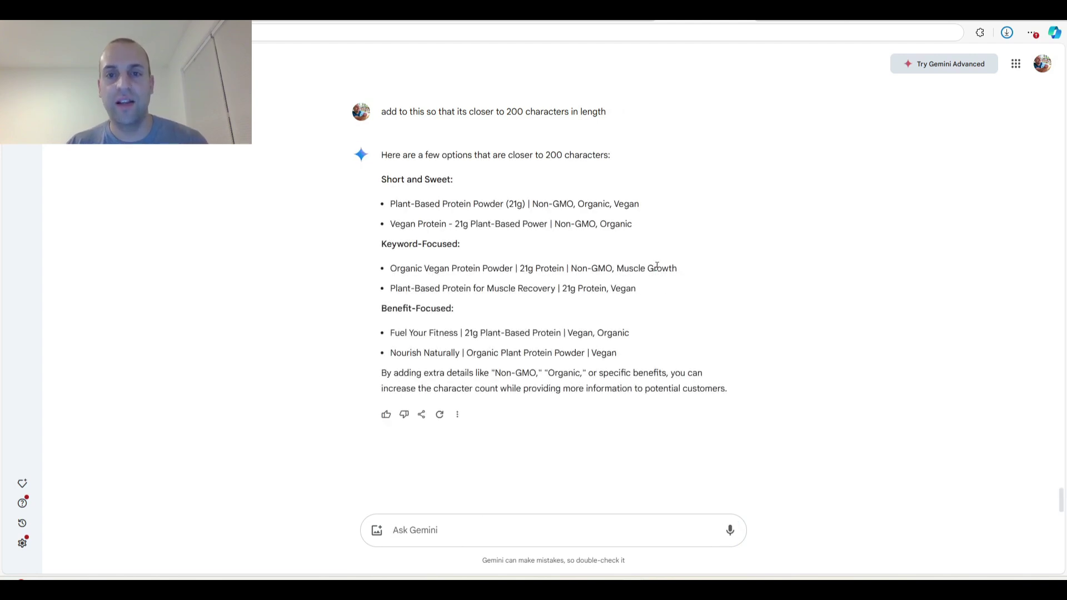
Copy the keyword-focused title "Organic Vegan Protein Powder | 21g Protein | Non-GMO, Muscle Growth" from the reply
drag(695, 273, 566, 269)
click(563, 269)
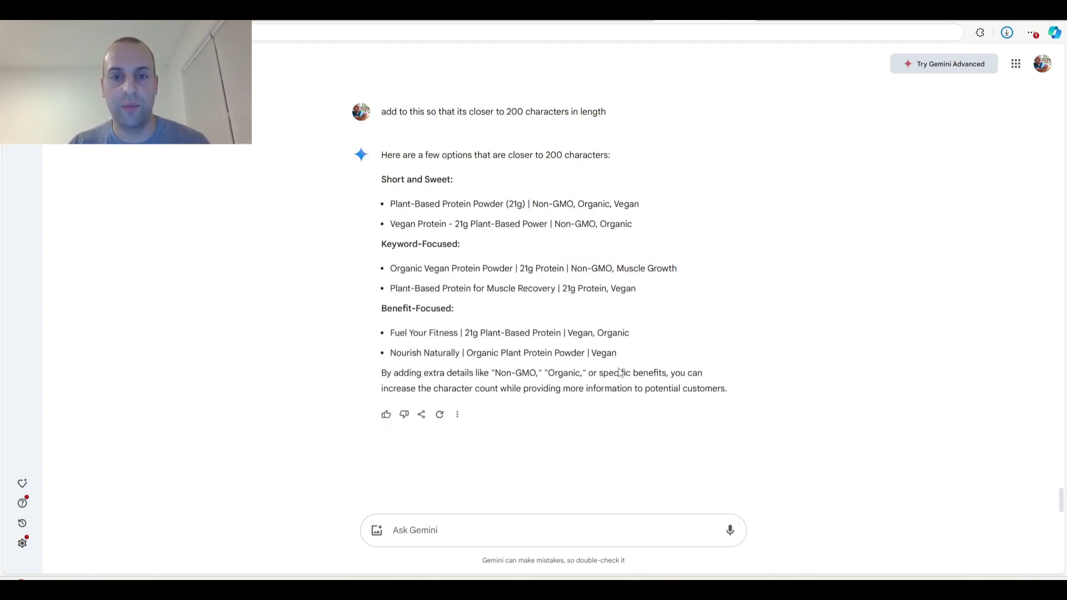
drag(695, 272, 392, 268)
key(ctrl+c)
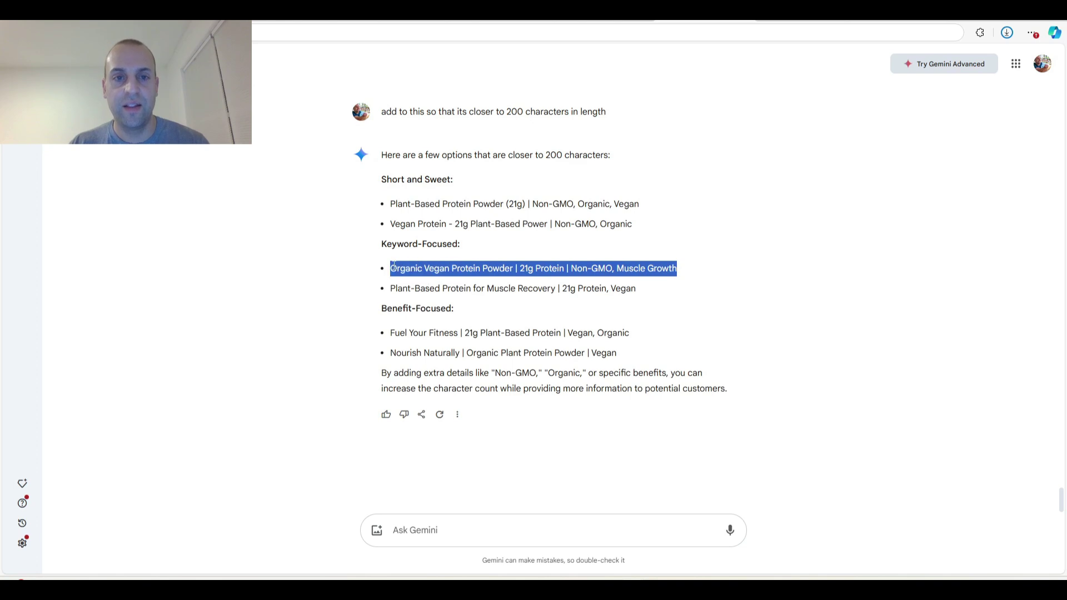
Send Gemini the prompt "list additional benefits based off of this title"
click(418, 524)
text(list a)
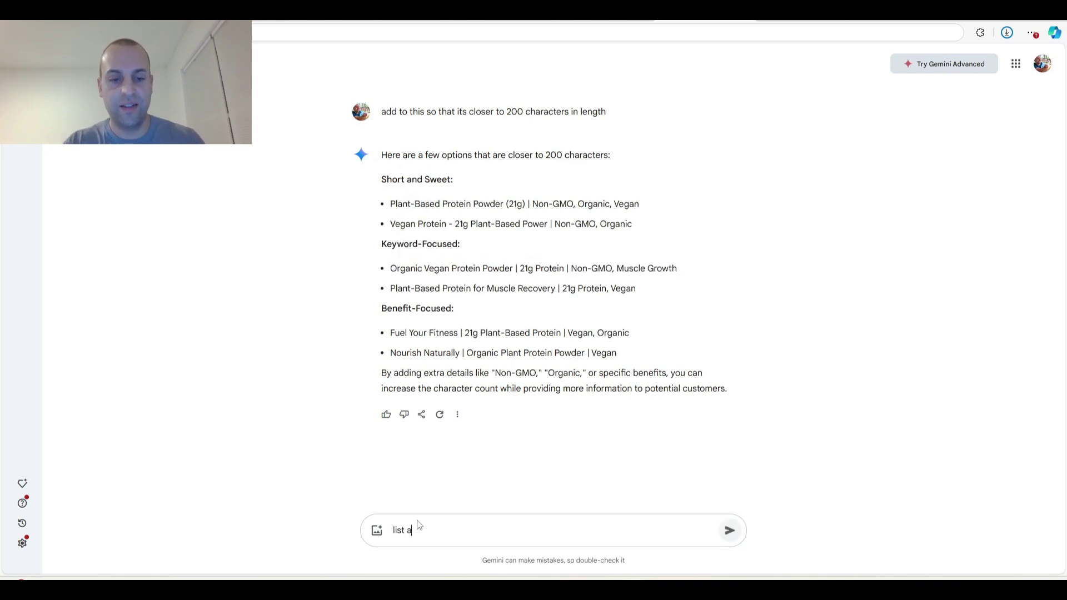
text(dditional benefits)
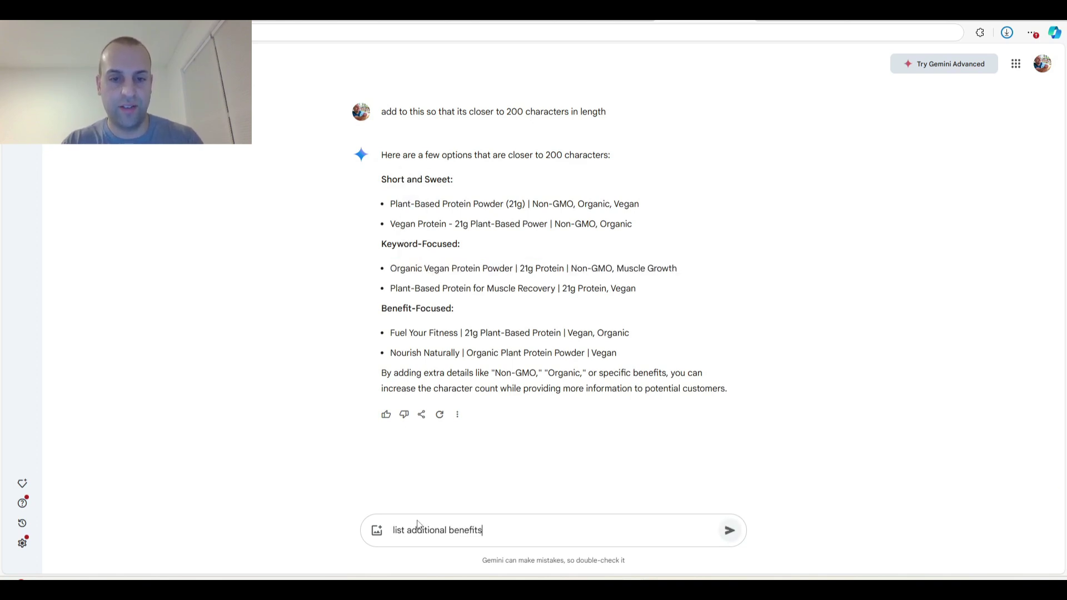
text( based off of)
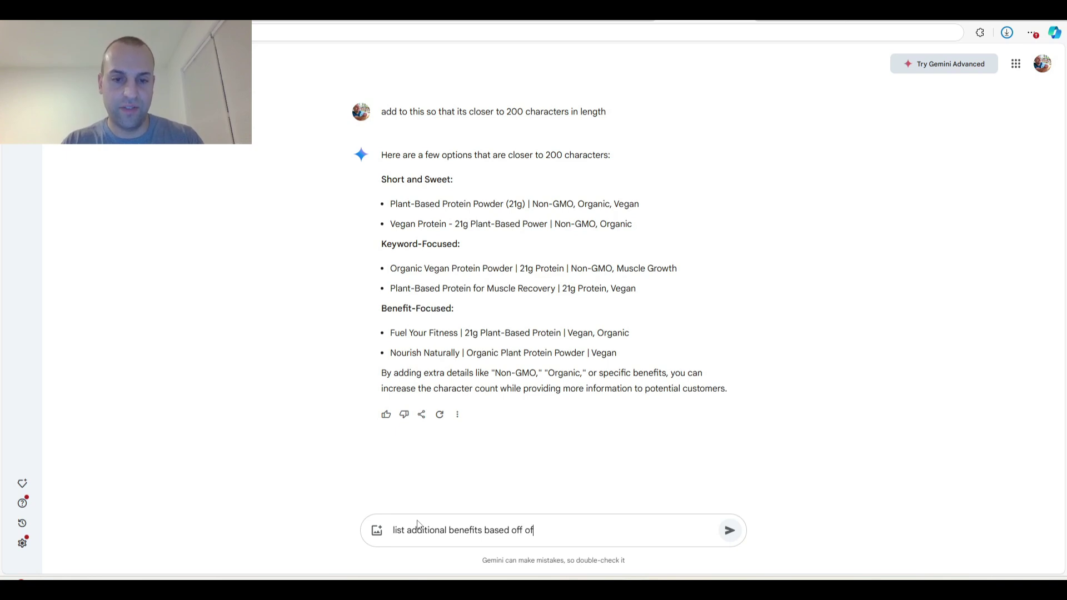
text( this title)
key(Return)
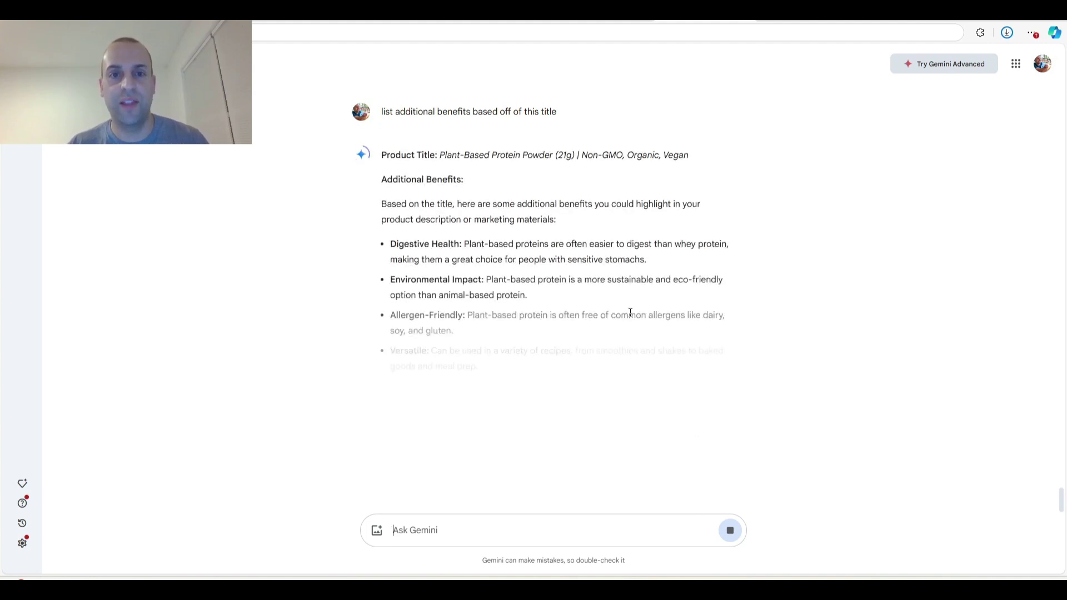
Review the suggested benefits and send Gemini the prompt "insert these benefits into this title:" followed by the copied keyword-focused title
mouse_move(390, 247)
mouse_down()
mouse_move(475, 282)
mouse_move(489, 317)
mouse_move(512, 331)
mouse_up()
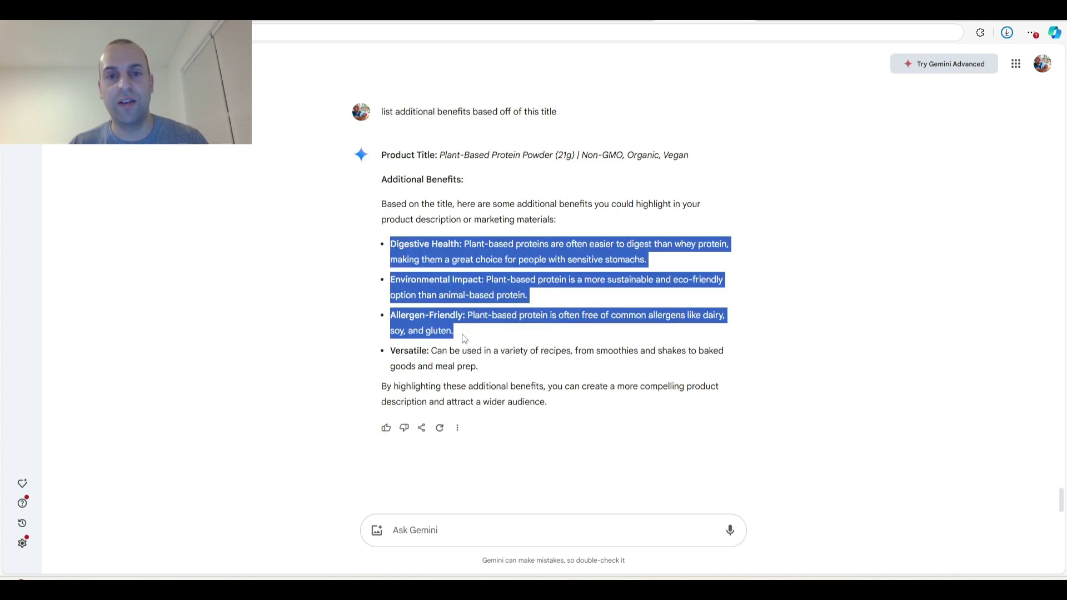
click(505, 332)
scroll(509, 299, up, 5)
scroll(516, 292, up, 1)
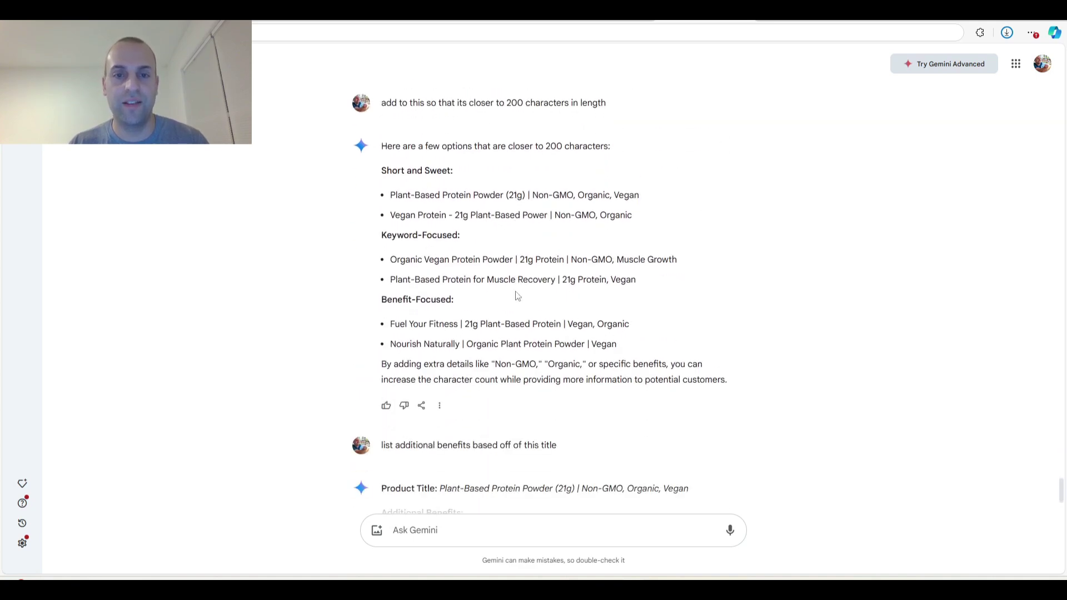
scroll(518, 278, down, 5)
click(464, 532)
text(ins)
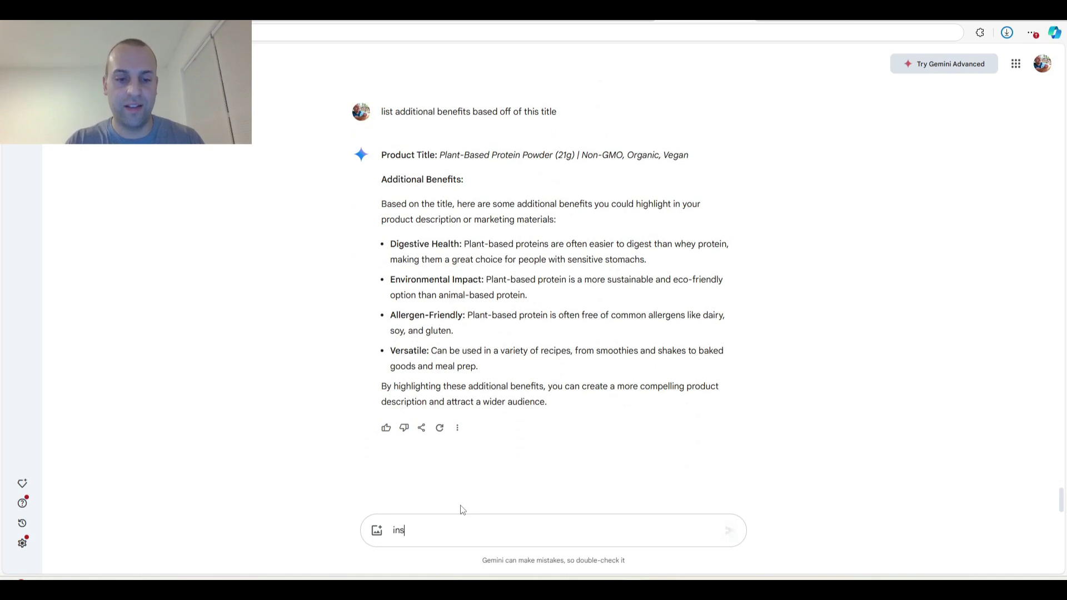
text(ert these benef)
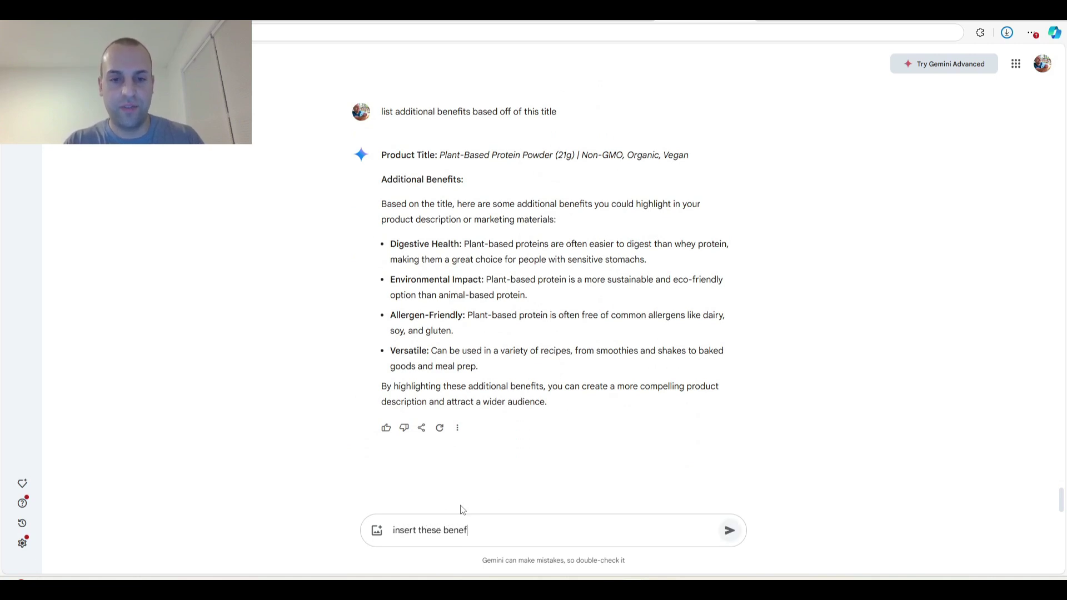
text(its into this titl)
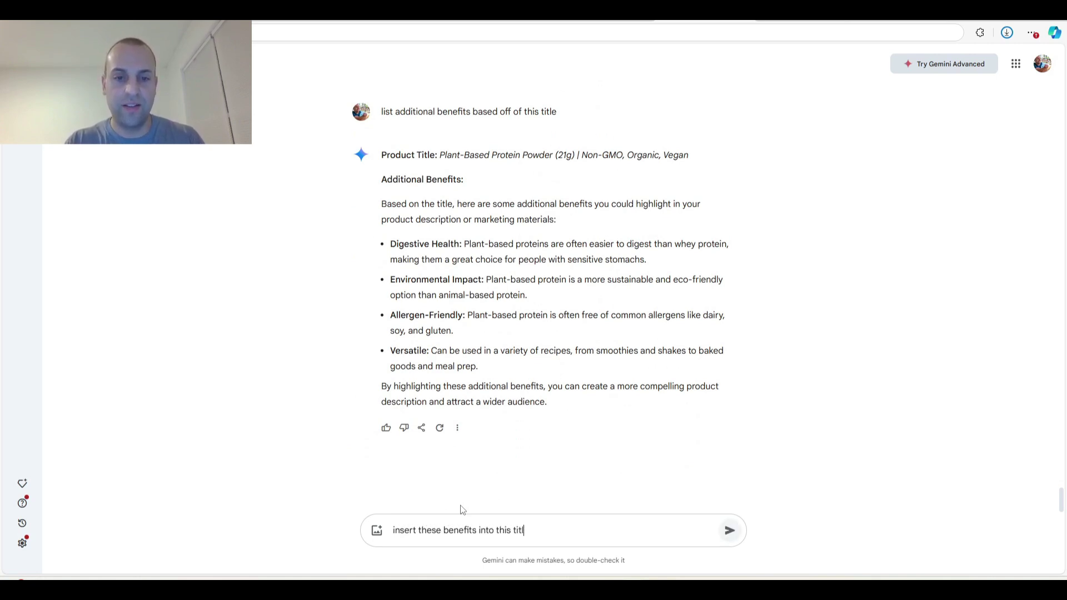
text(e:)
key(ctrl+v)
key(Return)
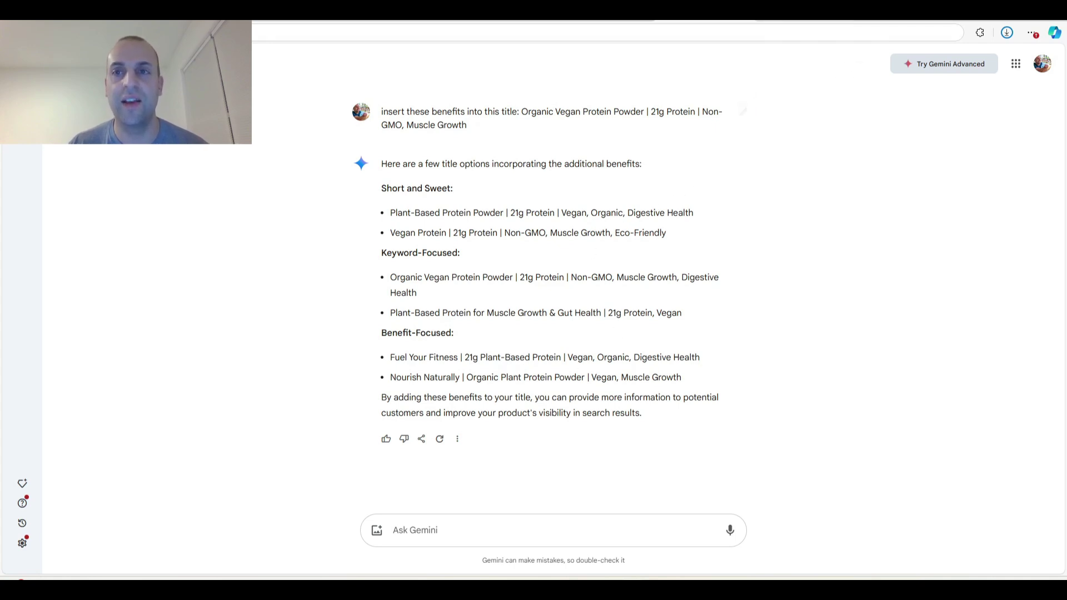
Switch to the Amazon listing editor and examine the Item Name and Product Description fields
click(791, 20)
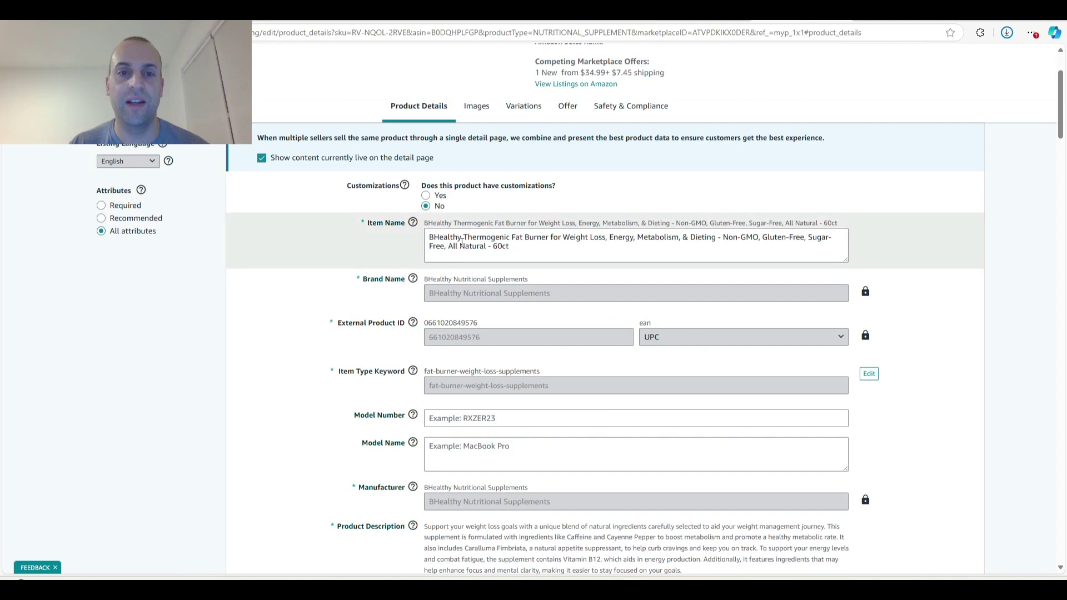
triple_click(534, 250)
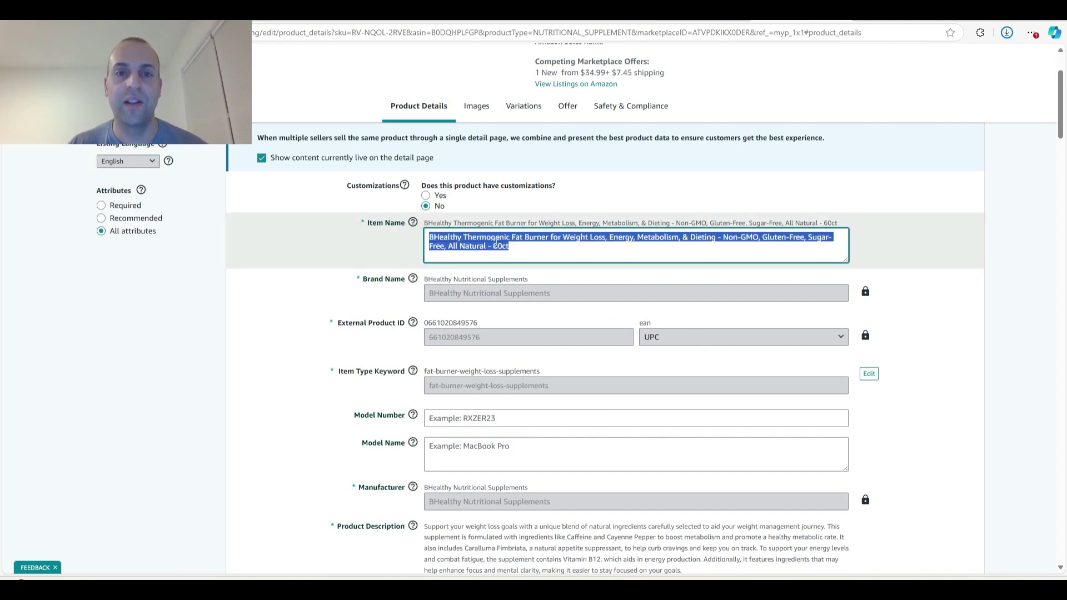
click(496, 245)
click(193, 333)
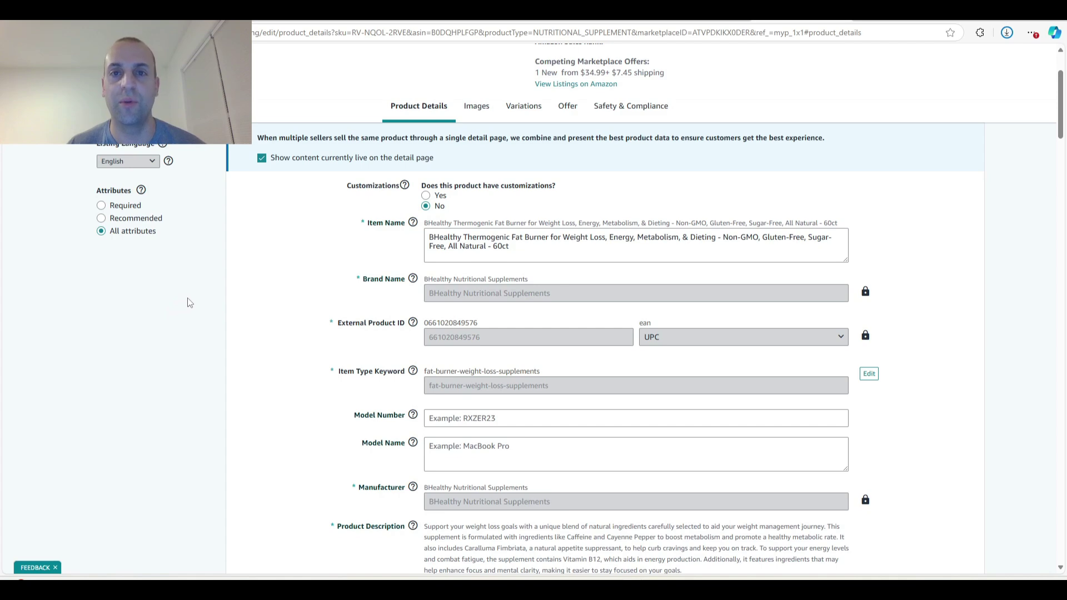
scroll(183, 303, down, 5)
scroll(181, 300, down, 1)
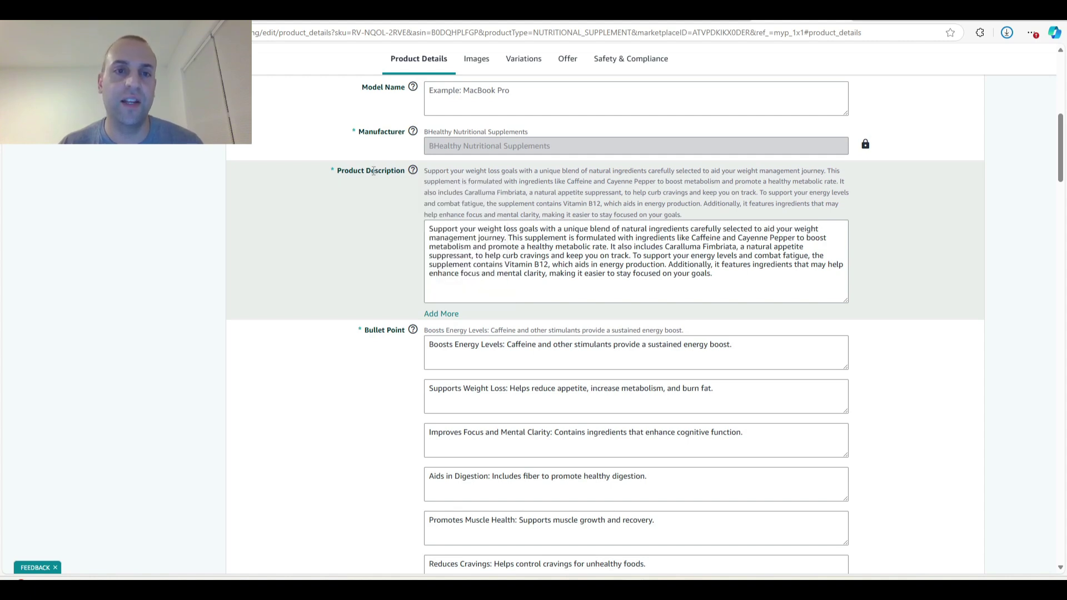
Return to Gemini and send the prompt "create an amazon product description based off of this"
click(687, 19)
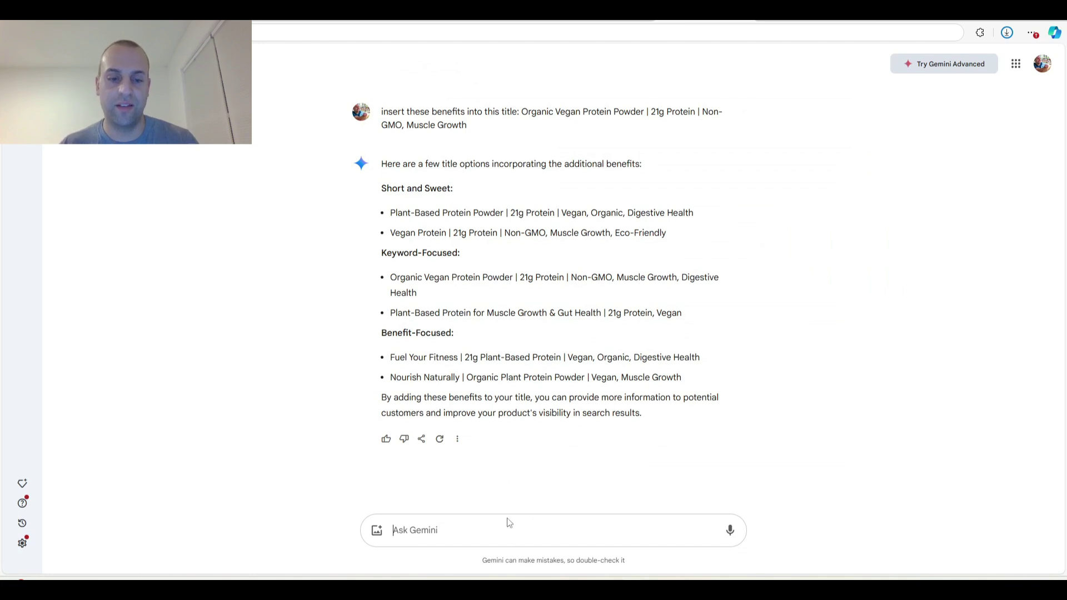
text(create an ama)
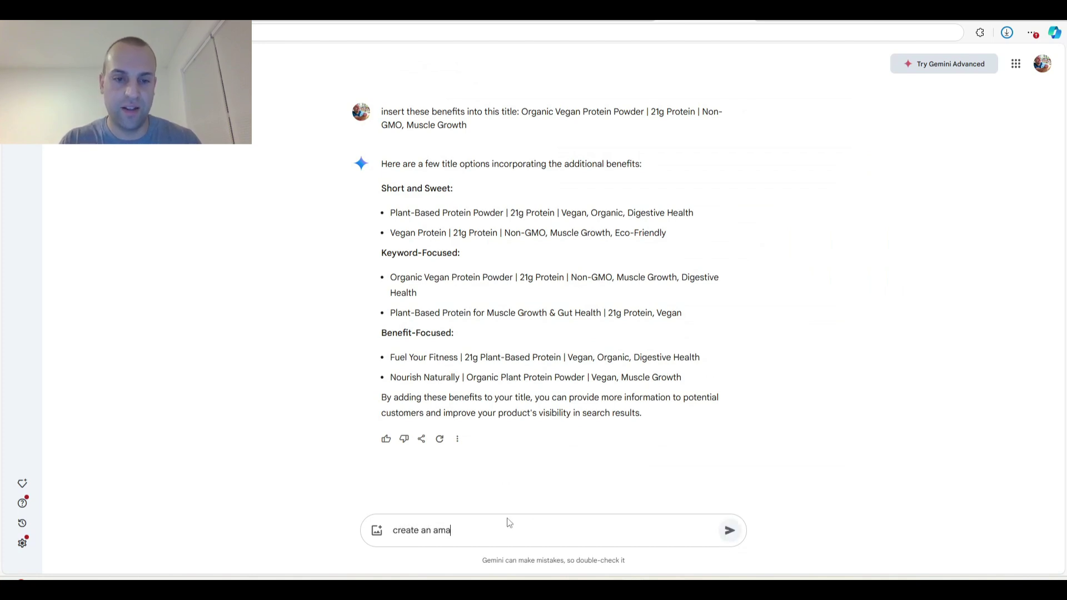
text(zon product d)
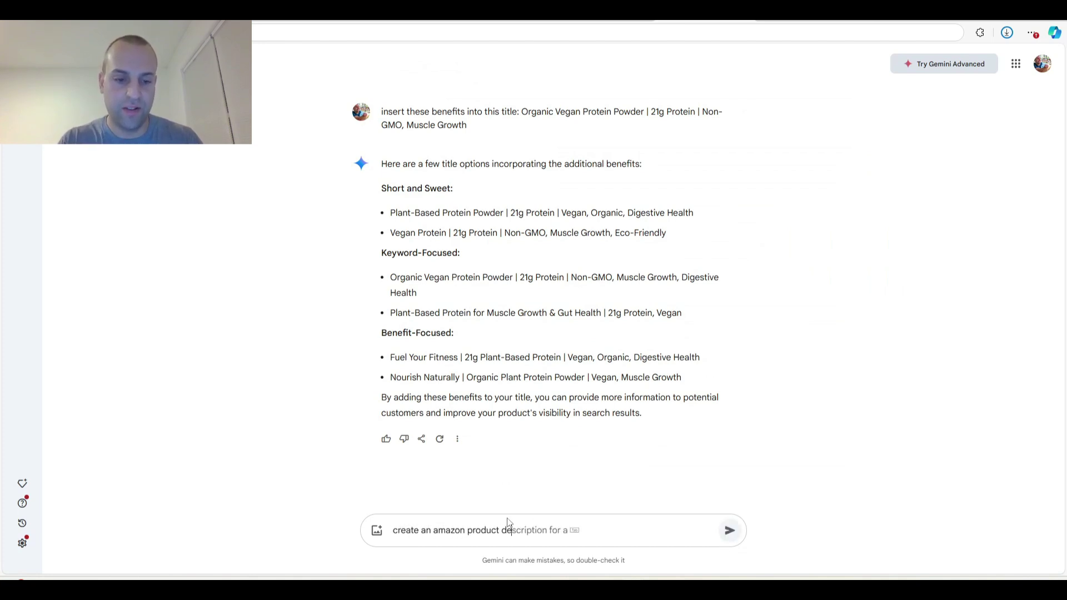
text(escription based off of this)
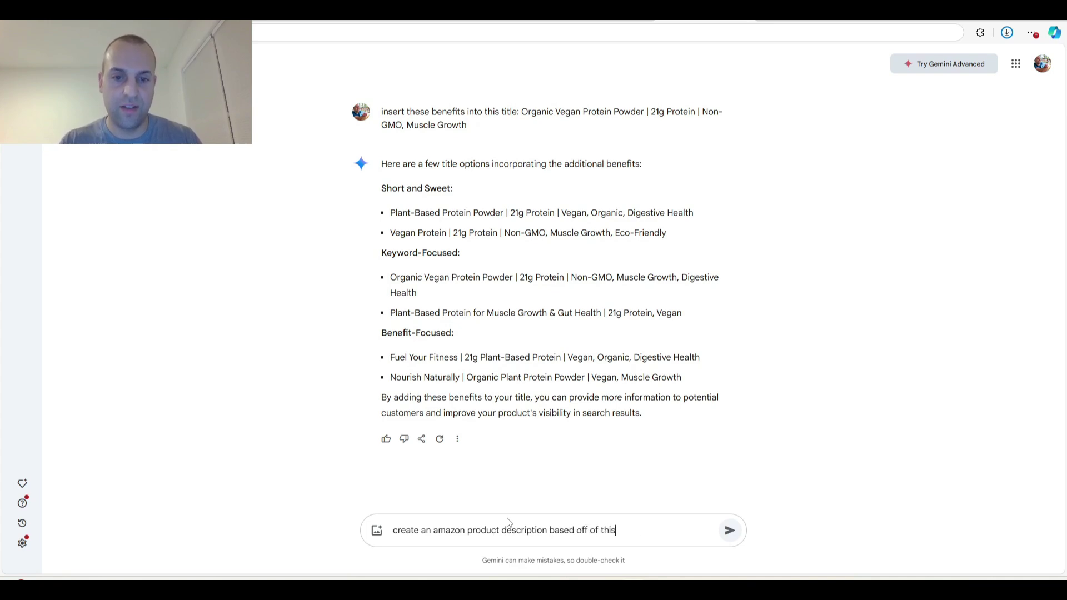
key(Return)
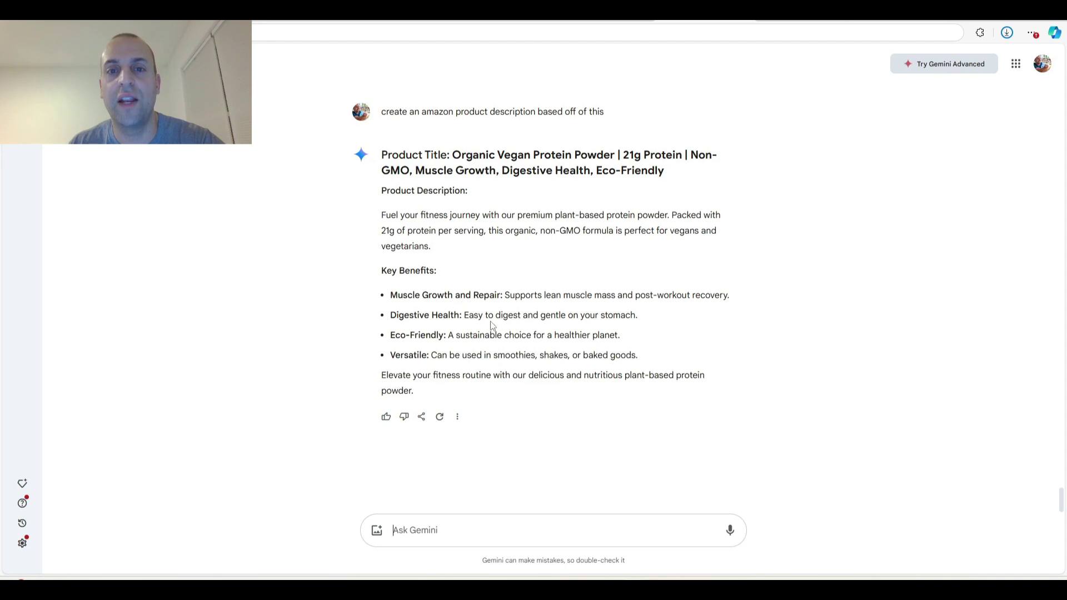
Compare the Amazon listing's Bullet Point fields with the Key Benefits list in Gemini's product description
click(499, 529)
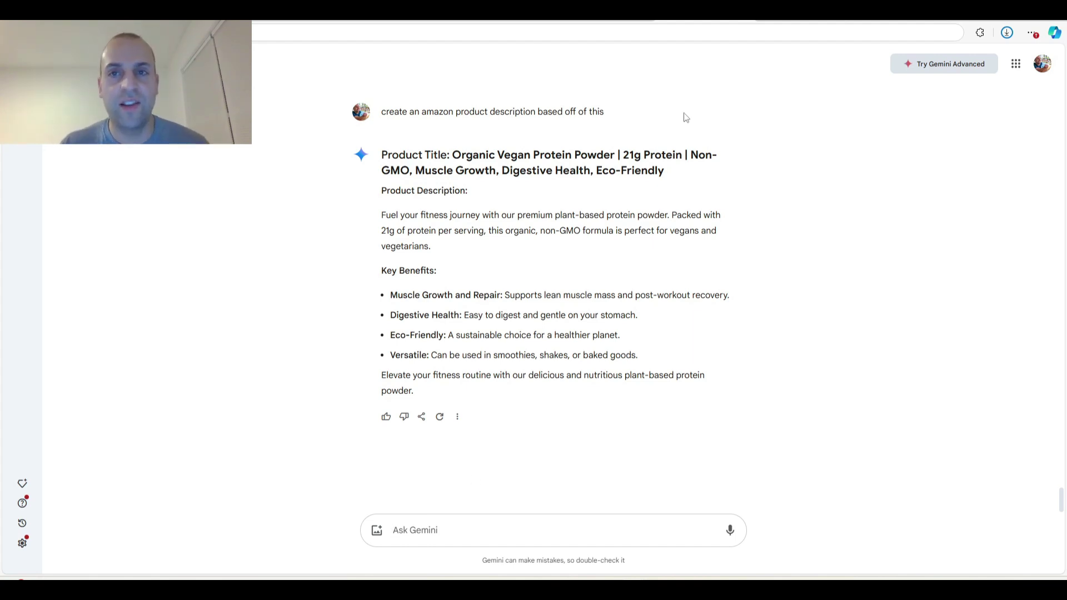
click(789, 11)
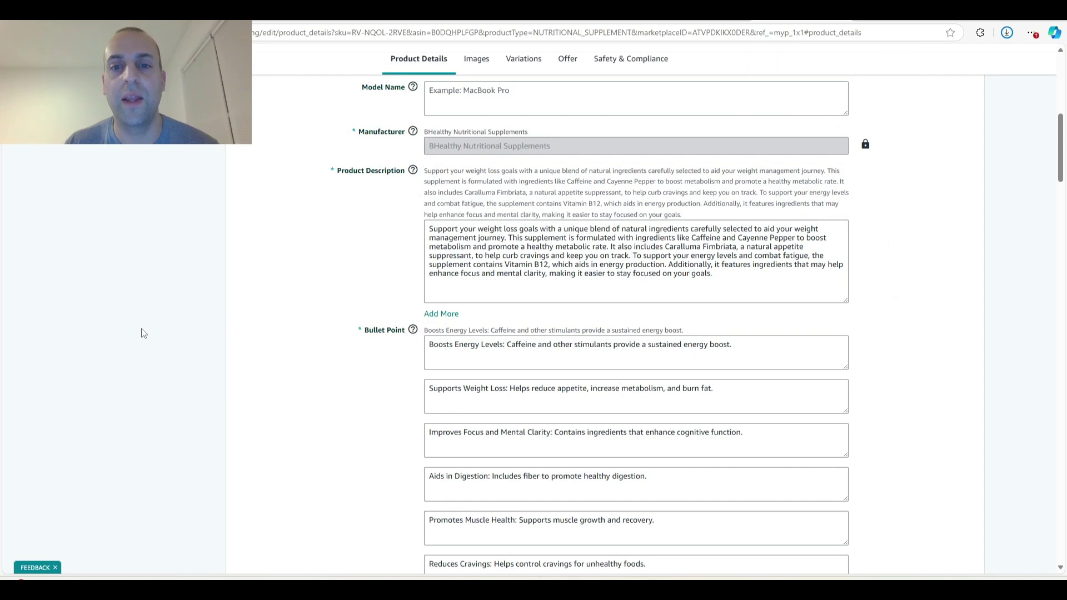
scroll(152, 323, down, 2)
scroll(152, 322, down, 1)
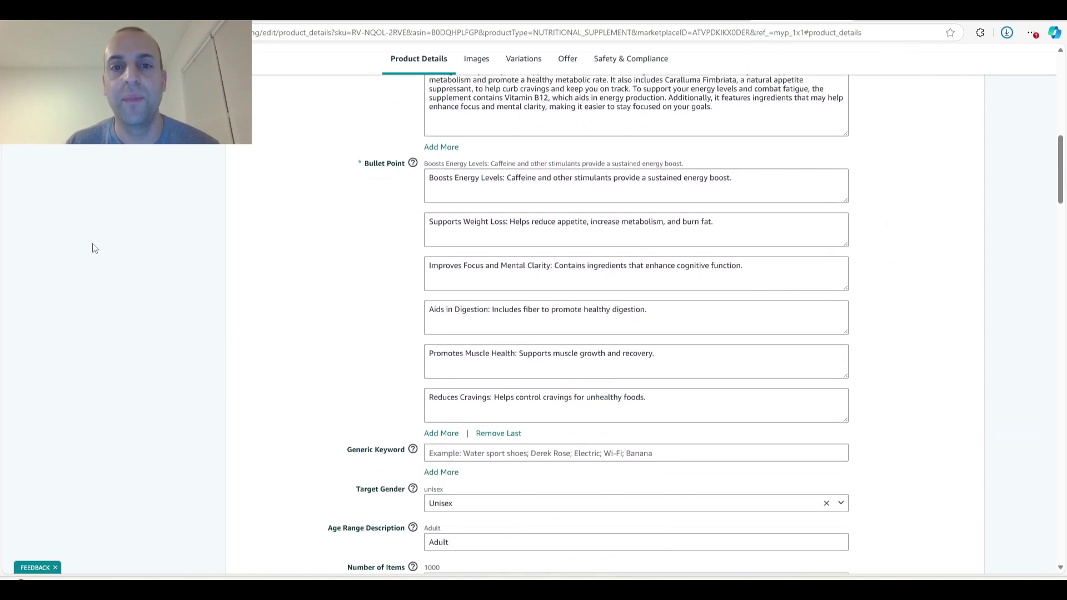
click(723, 10)
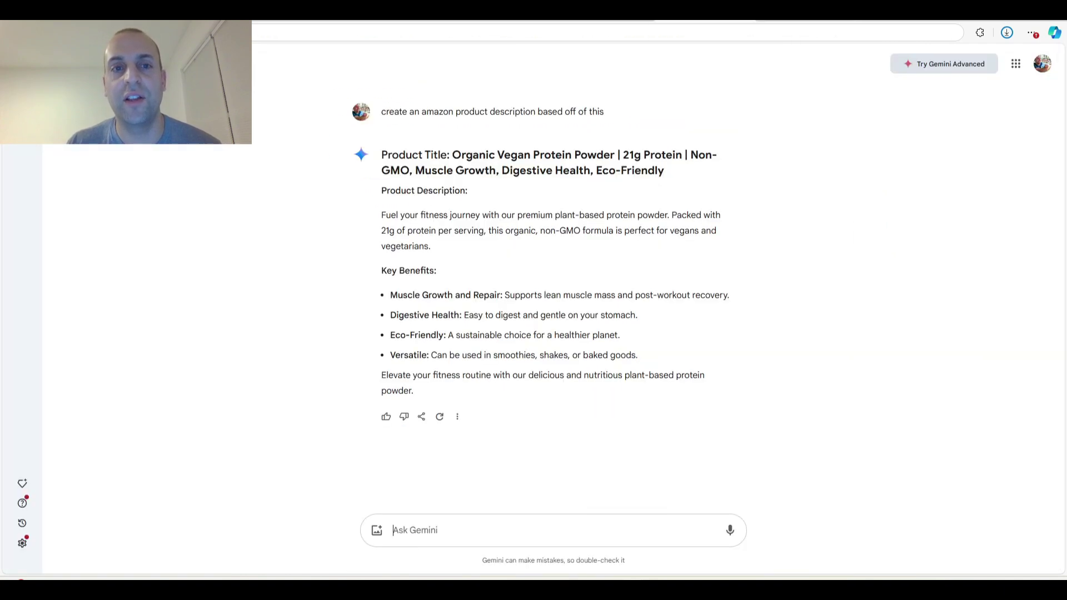
drag(383, 295, 665, 353)
key(ctrl+c)
click(512, 350)
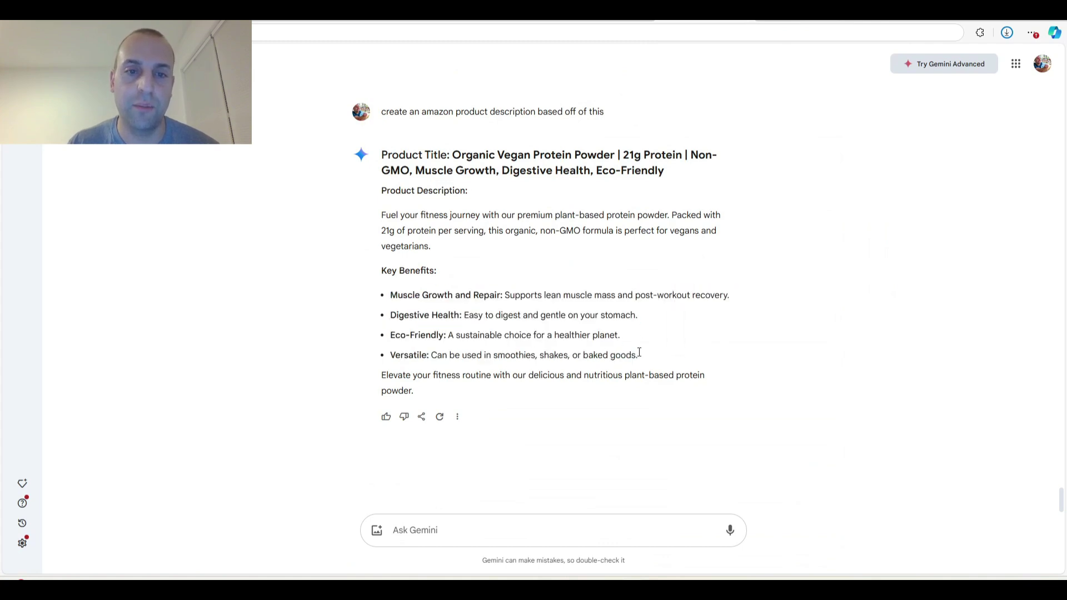
click(834, 10)
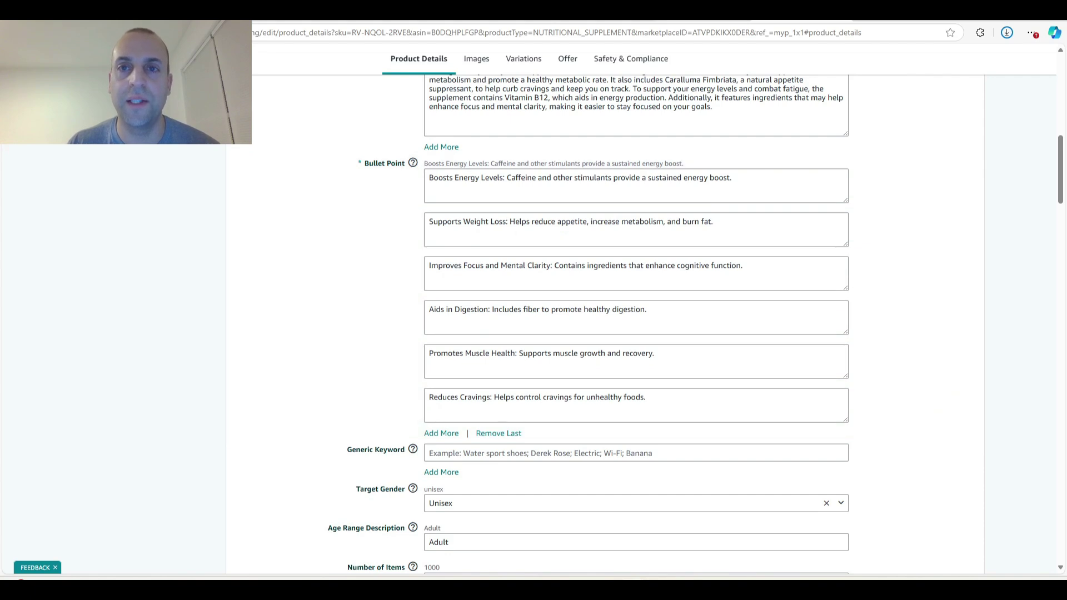
Send Gemini the prompt "create 10 bullet points for amazon for this product"
click(733, 10)
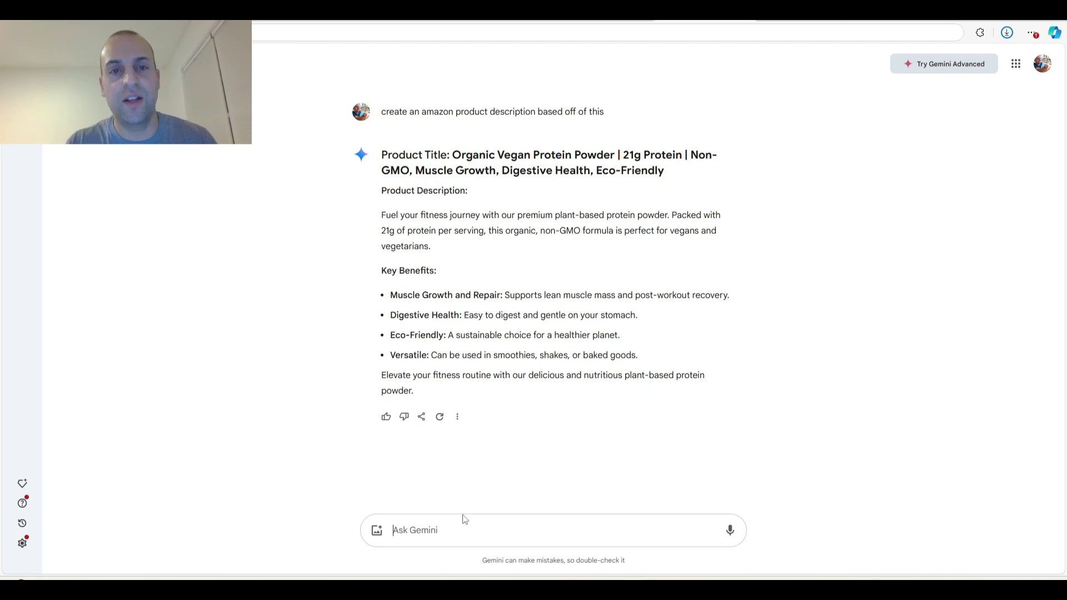
text(create 10 bu)
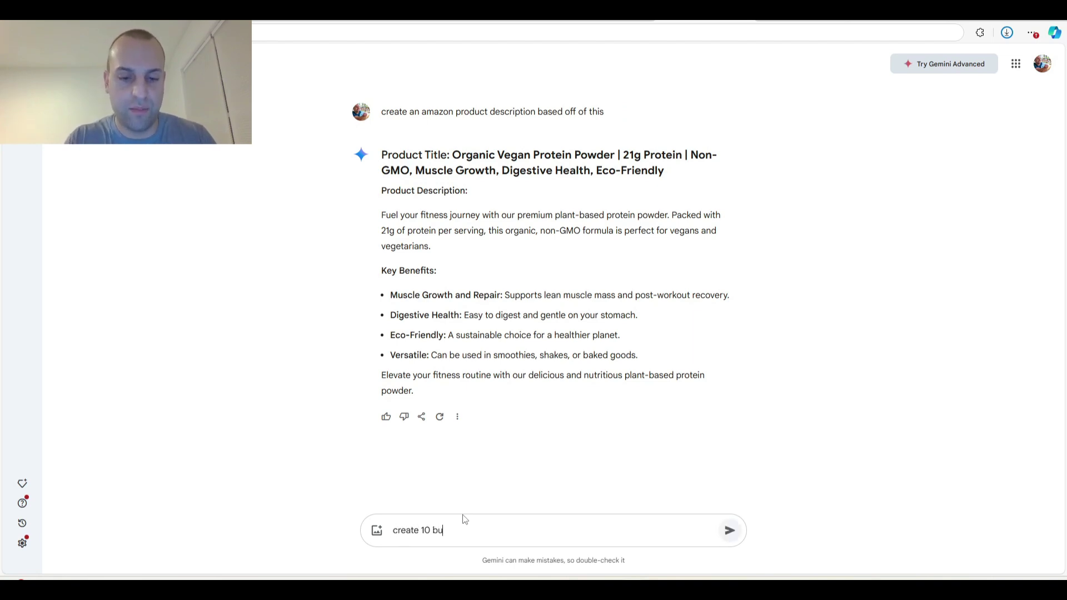
text(llet points fo)
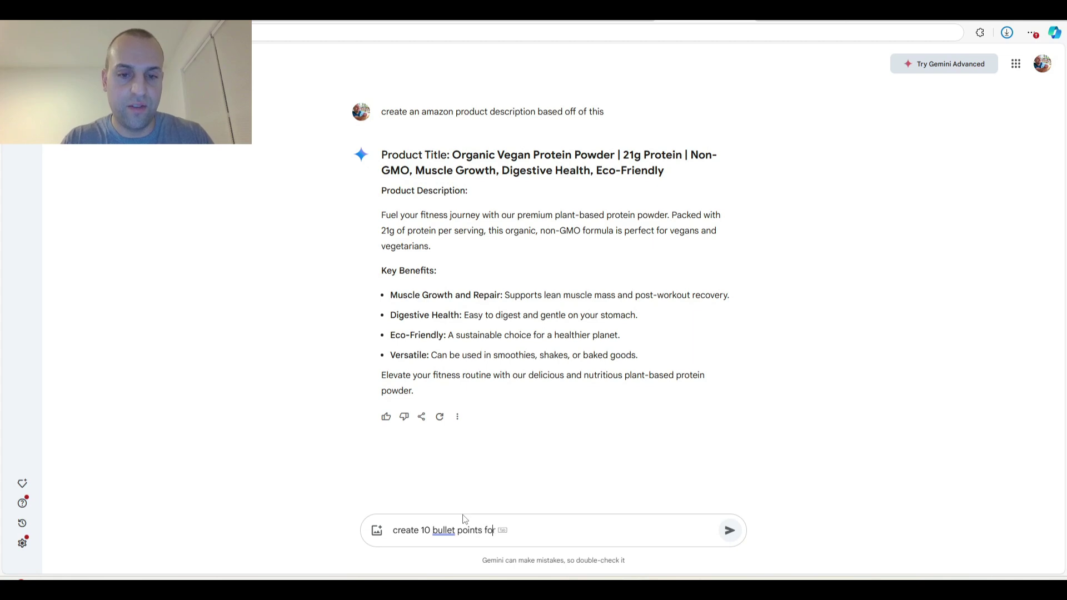
text(r amazon for this)
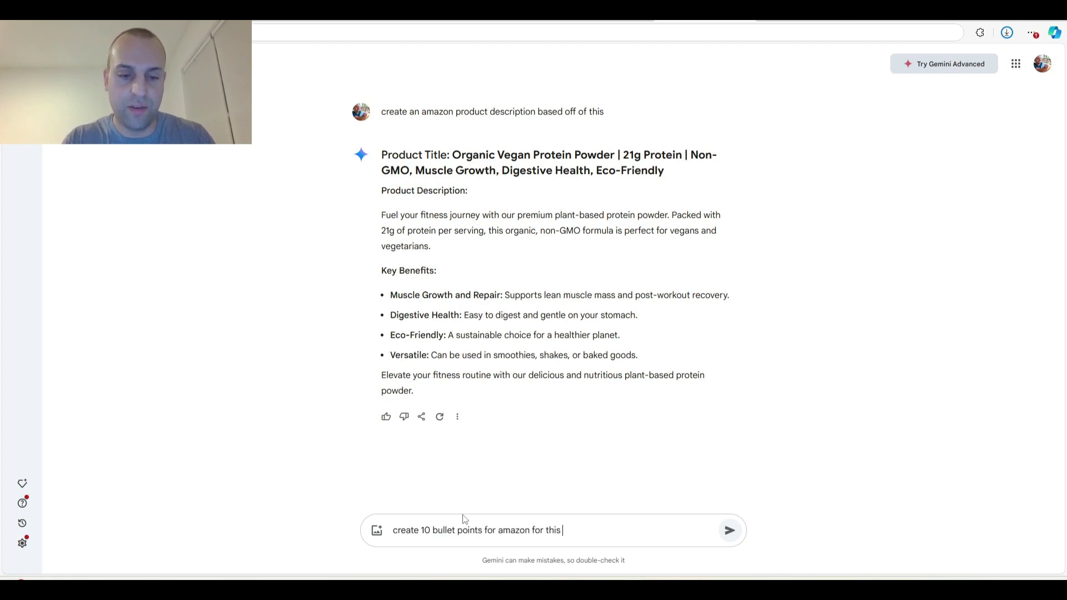
text( product)
key(Return)
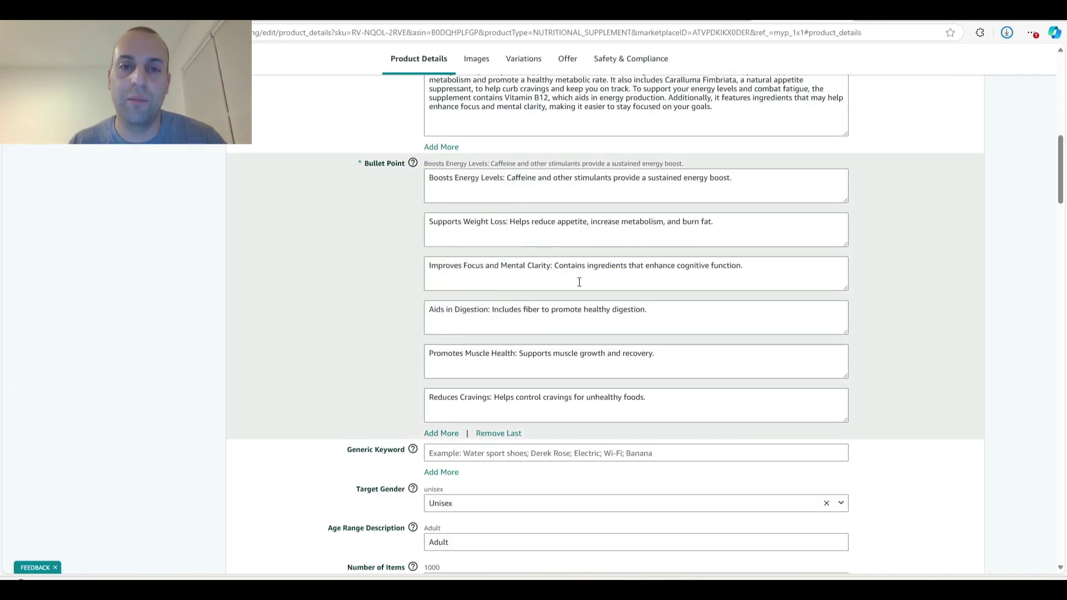
Check the listing fields below the bullet points and send Gemini the prompt "generate keywords for amazon based on this product"
scroll(129, 296, down, 5)
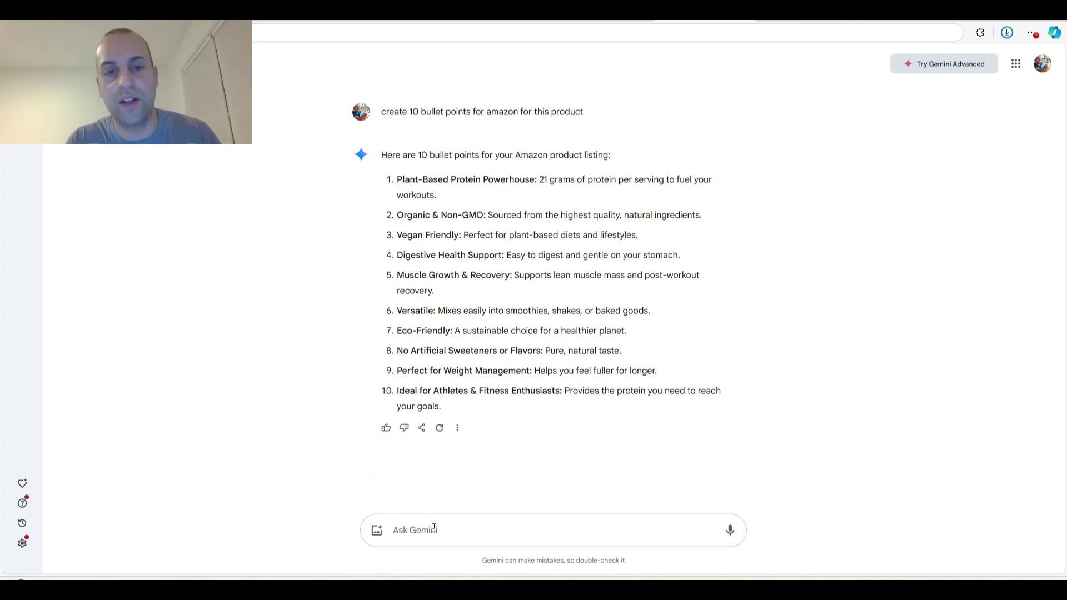
text(gene)
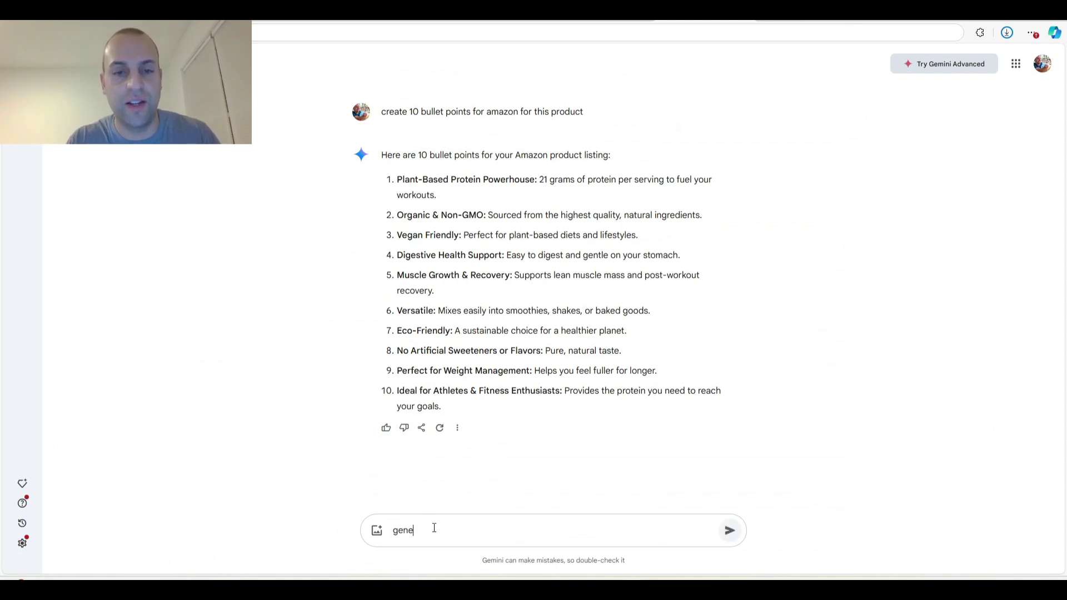
text(rate key)
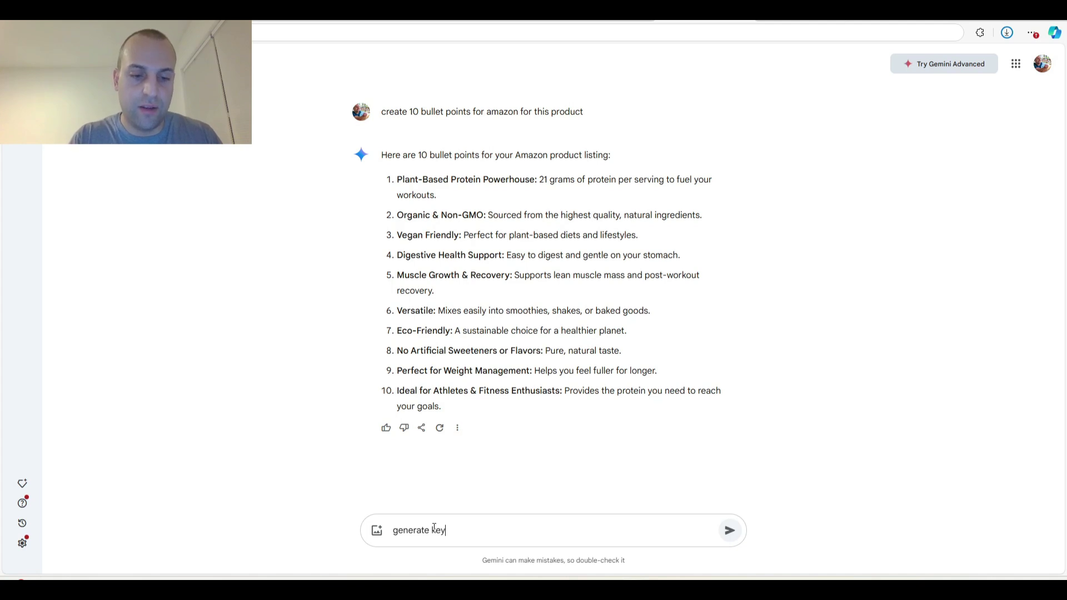
text(words for amazon based)
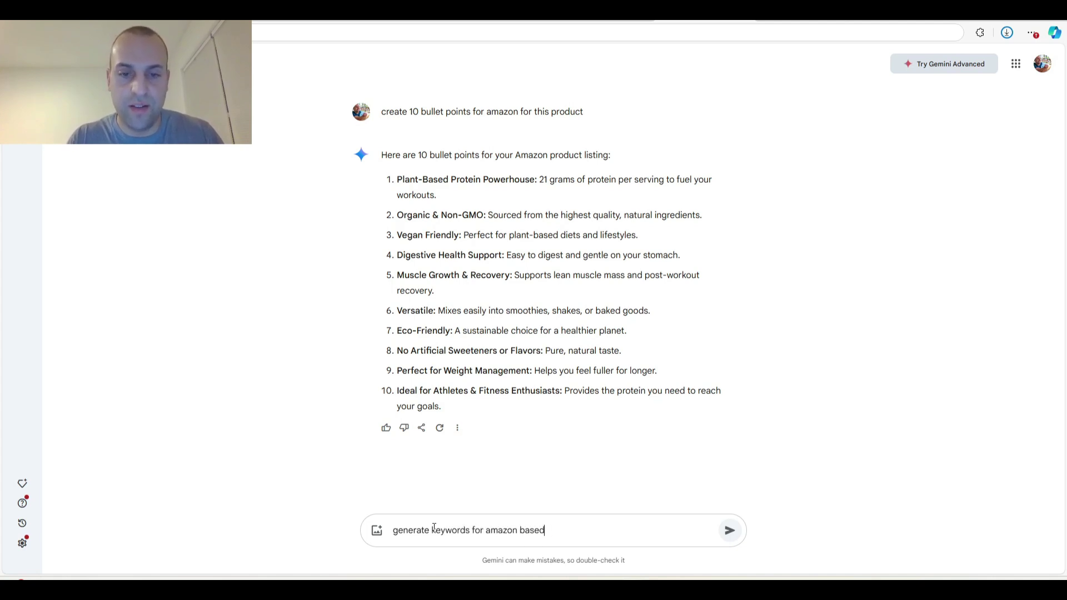
text( on this product)
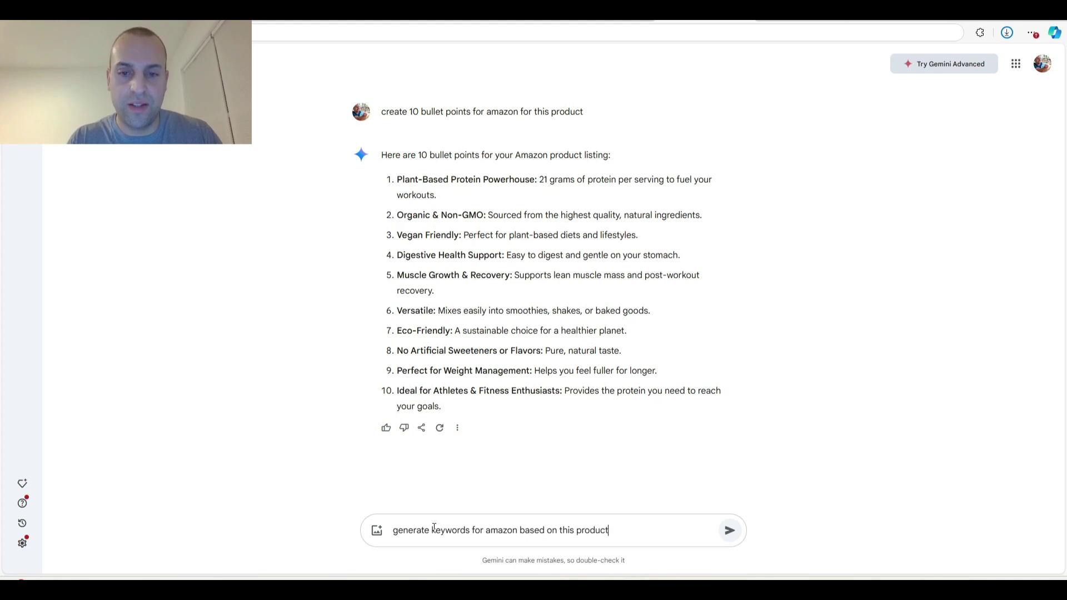
key(Return)
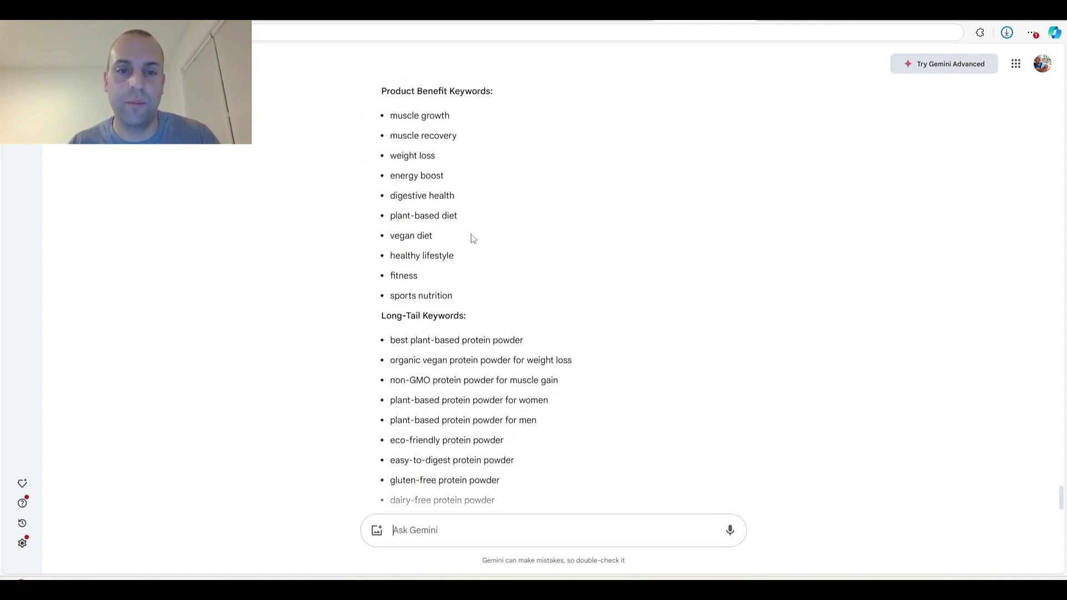
Switch to the Amazon listing and search the page for "keywor" to locate its keyword fields, including Generic Keyword and Item Type Keyword
scroll(473, 238, up, 3)
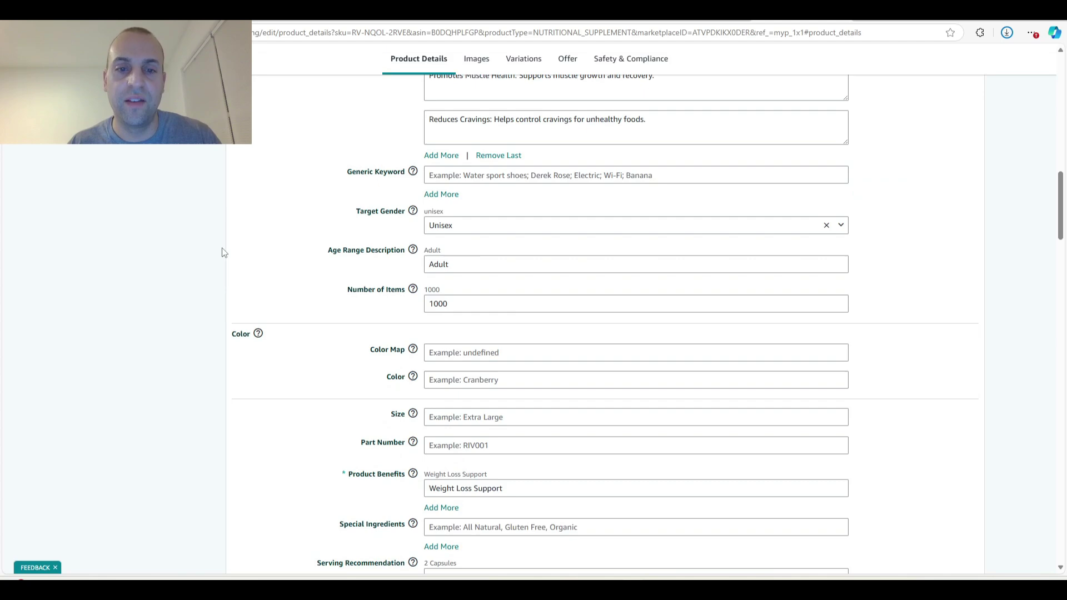
scroll(205, 285, down, 5)
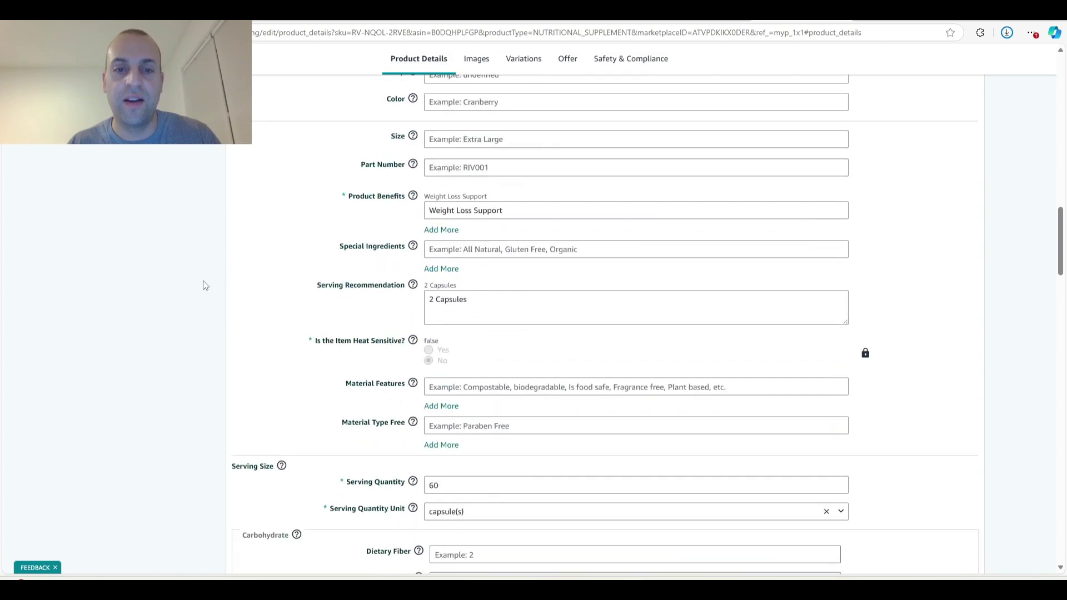
scroll(155, 268, down, 7)
key(ctrl+f)
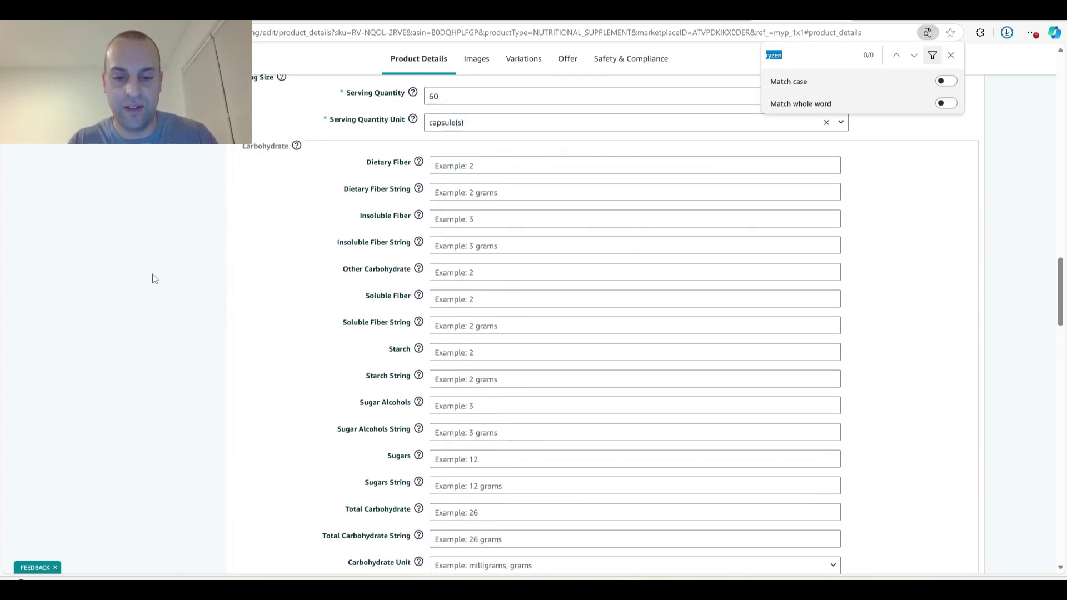
text(keywor)
key(Return)
key(Return)
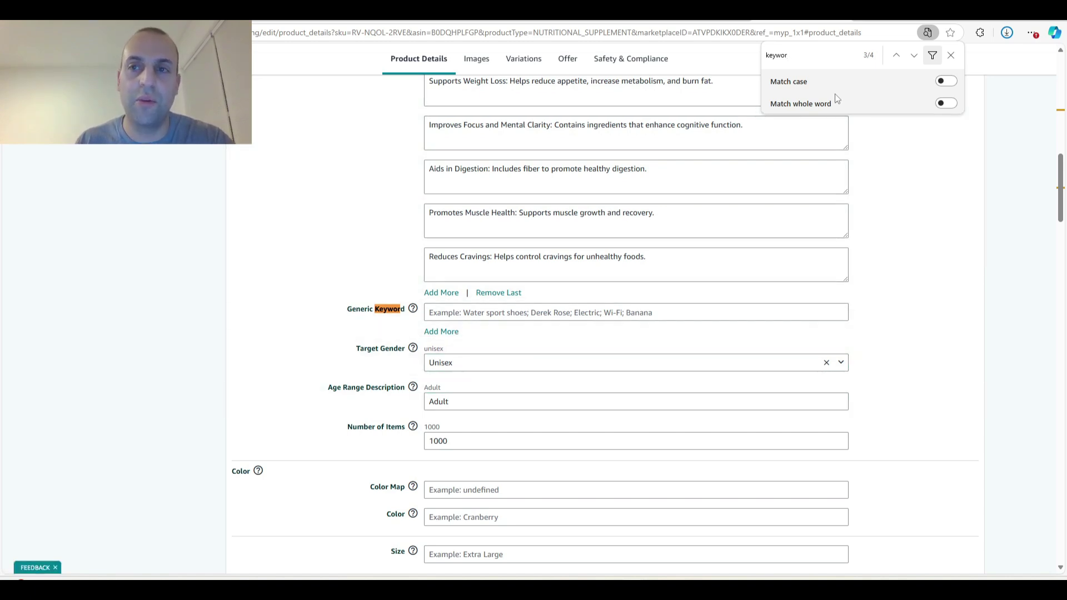
key(Return)
key(Return)
scroll(650, 262, up, 3)
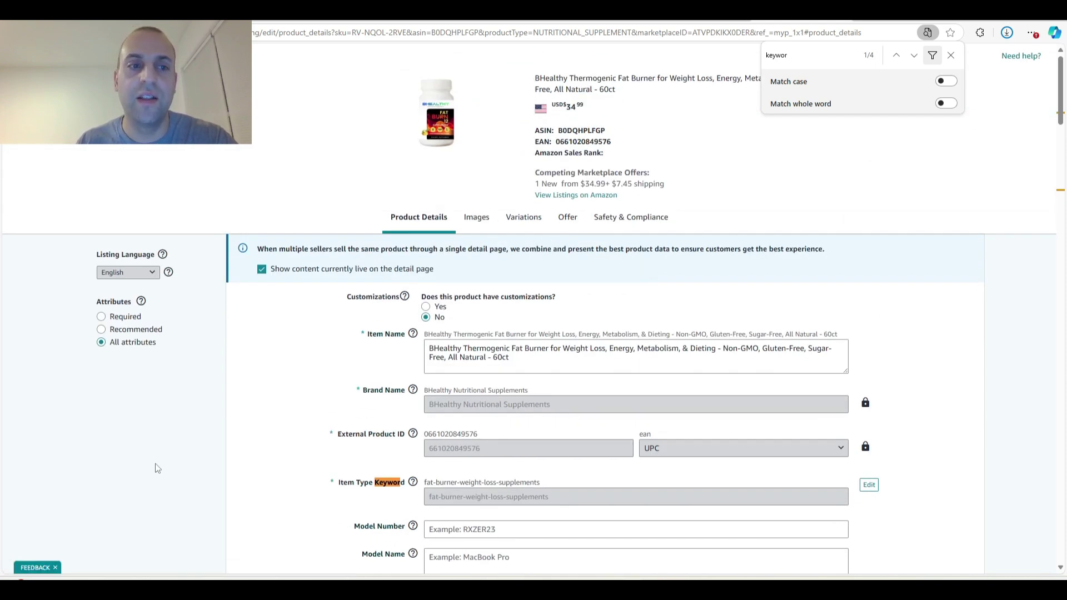
click(950, 55)
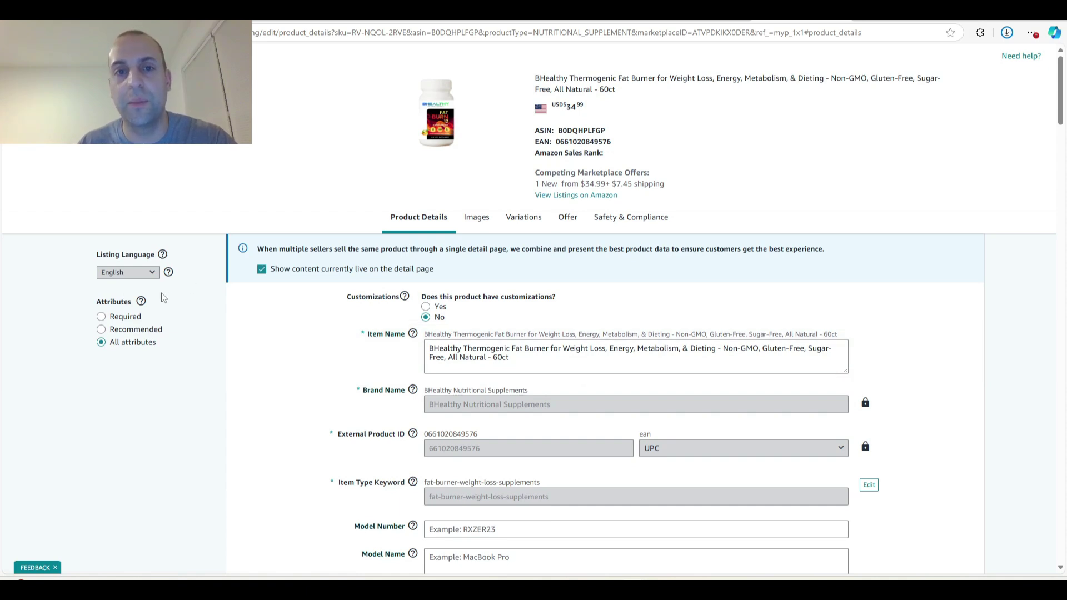
Return to Gemini and review the generated Core, Product Benefit and Long-Tail Keywords for the protein powder
click(704, 21)
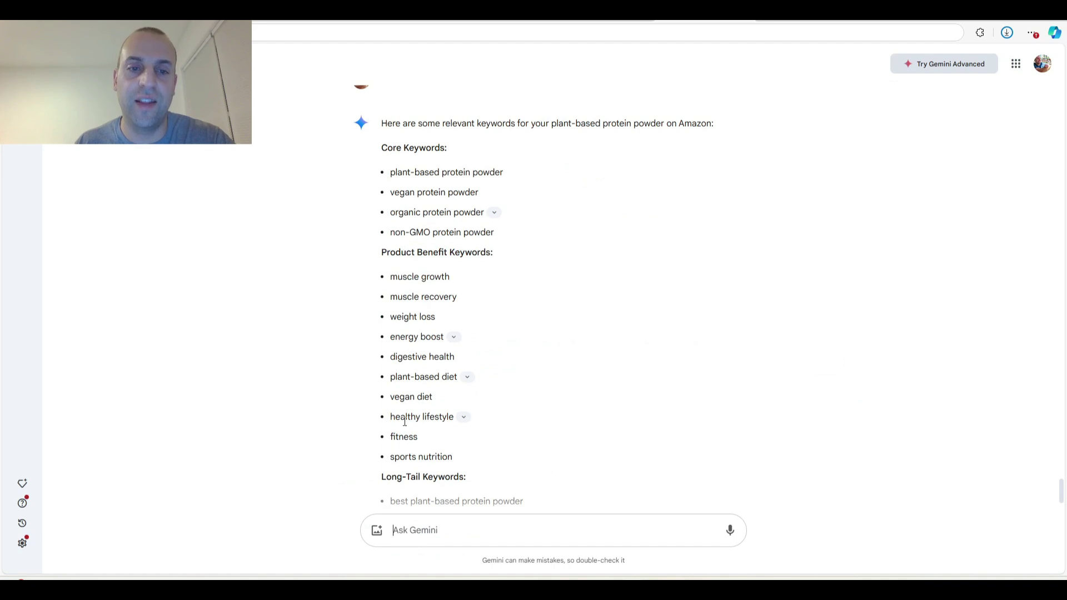
scroll(427, 450, down, 3)
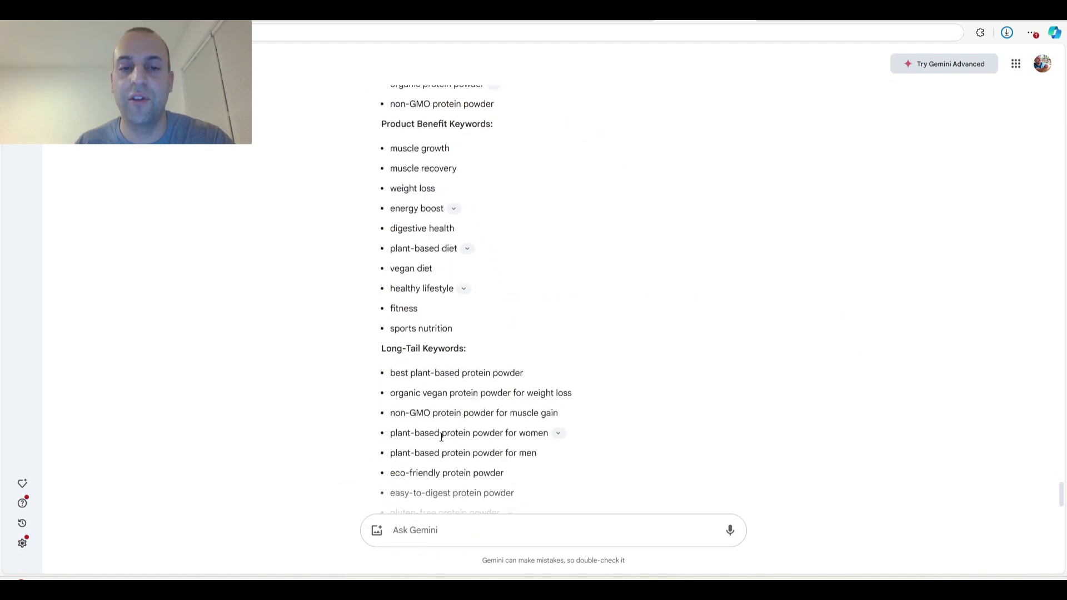
scroll(425, 324, up, 1)
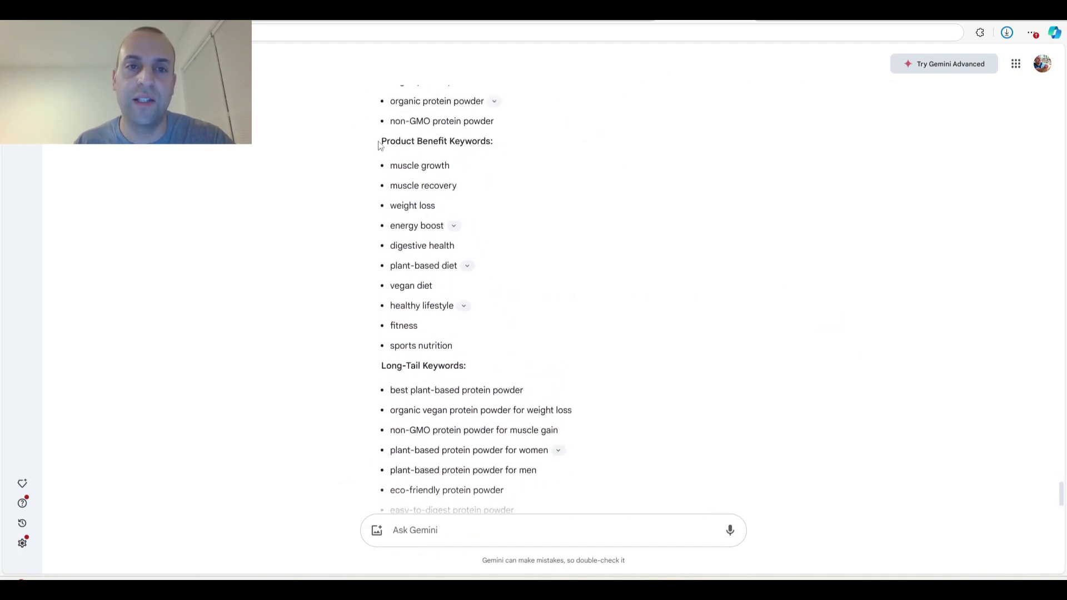
drag(380, 141, 422, 326)
click(332, 340)
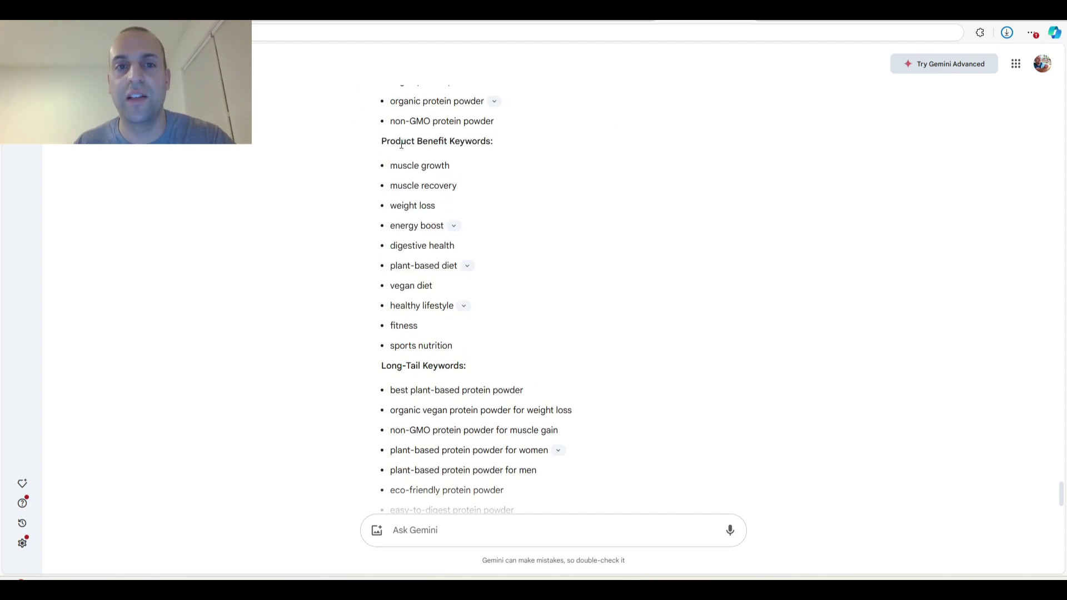
scroll(472, 155, down, 4)
scroll(462, 313, up, 8)
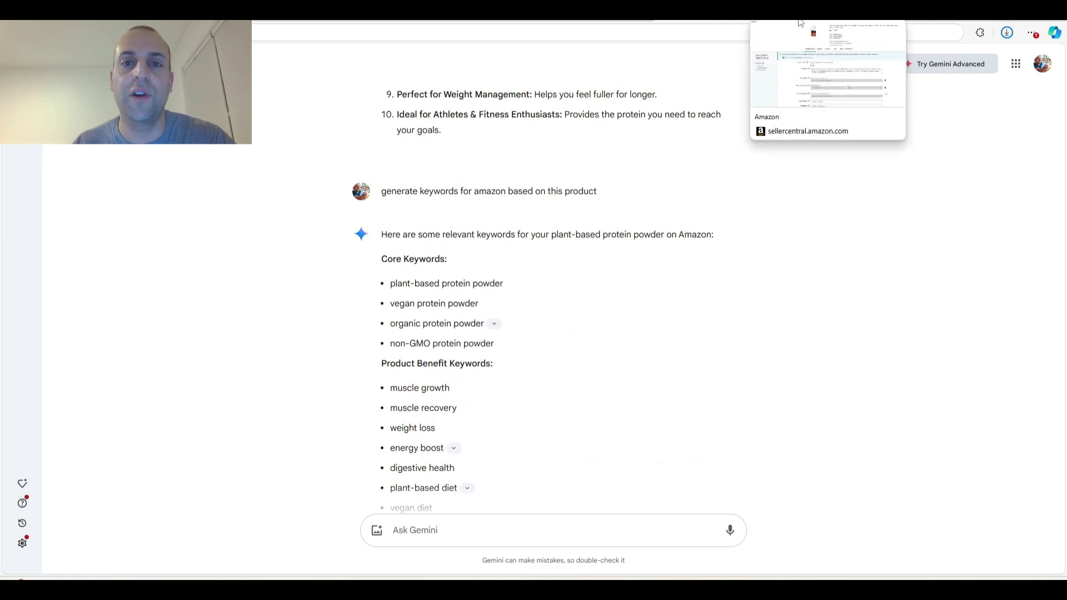
Switch to the Amazon listing and check its Item Name, Product Description and Bullet Point fields
click(800, 22)
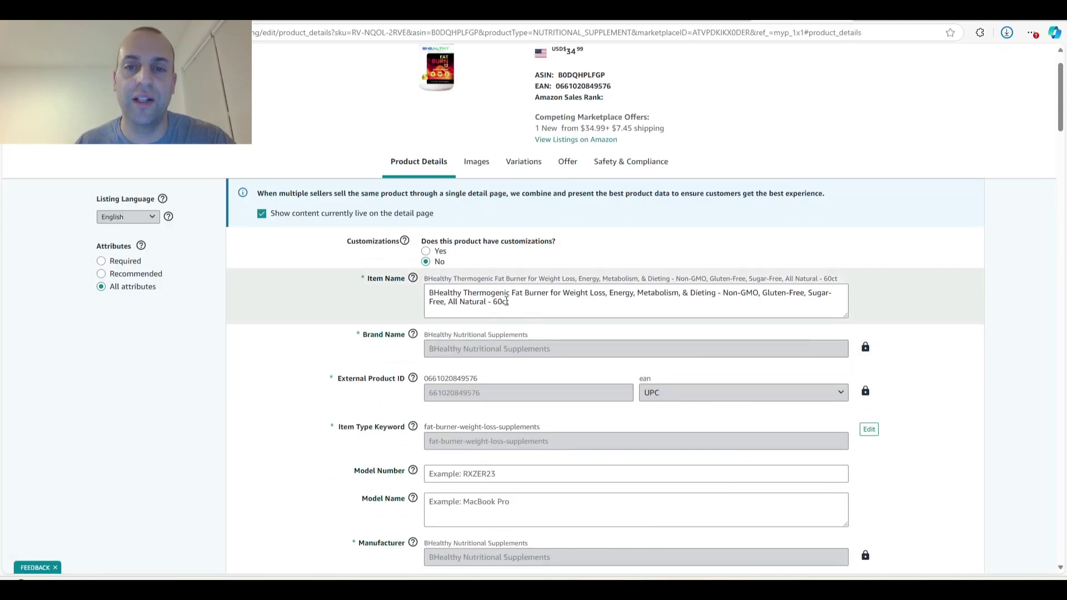
scroll(451, 295, down, 10)
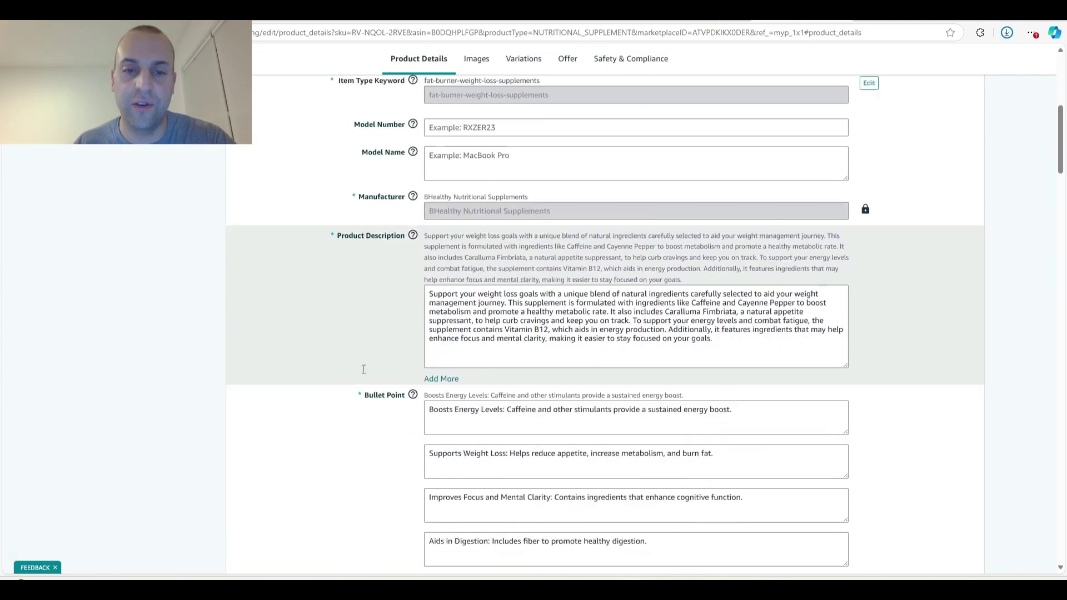
scroll(362, 352, up, 5)
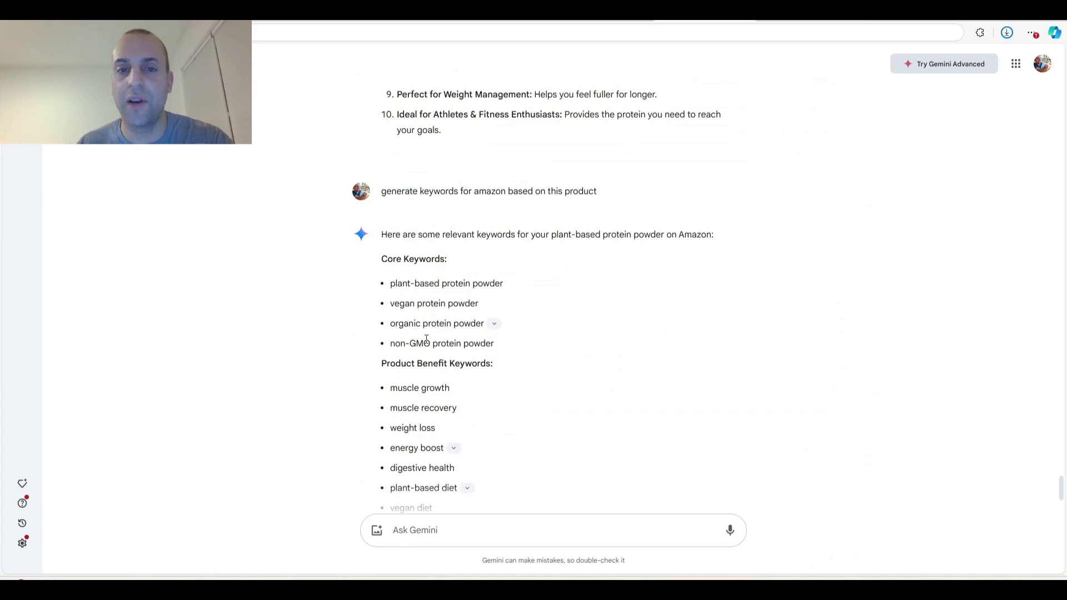
Review Gemini's 10 bullet points, product description and title suggestions for the protein powder in the earlier replies
scroll(462, 356, up, 5)
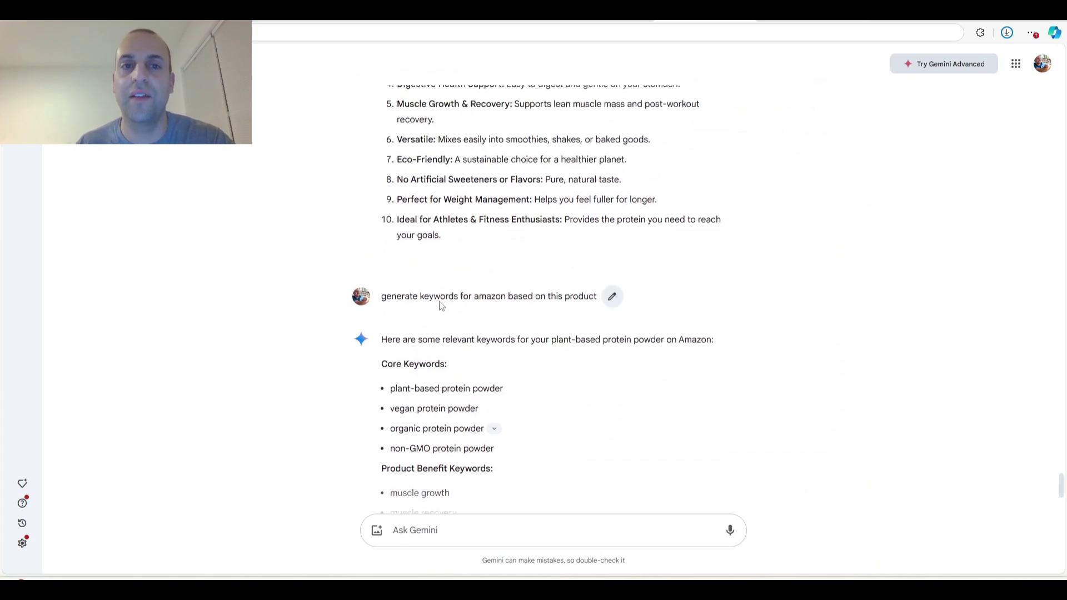
drag(394, 183, 483, 412)
click(525, 311)
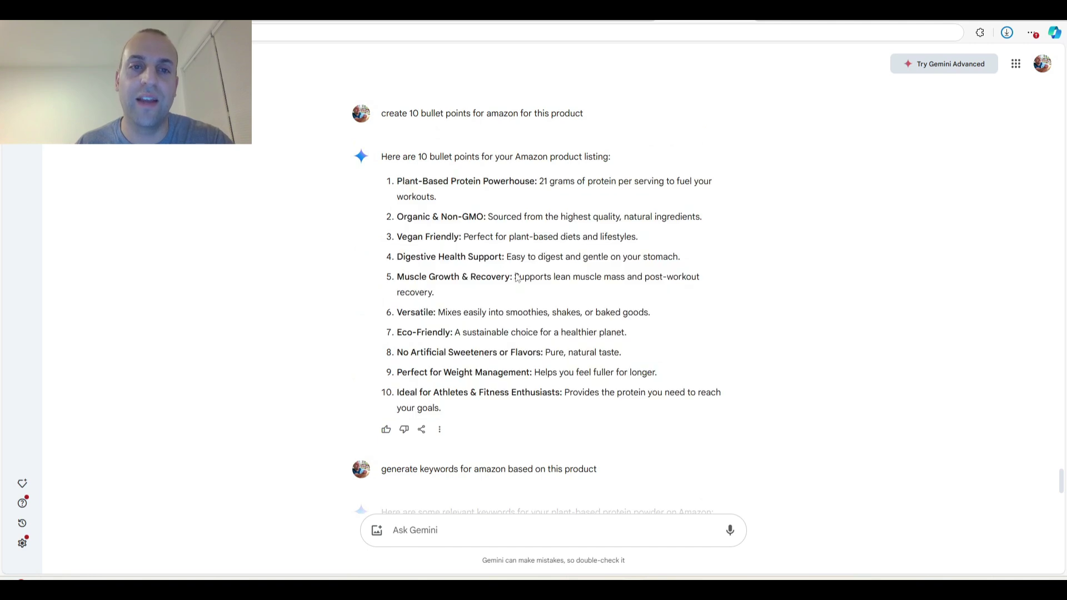
scroll(527, 311, up, 7)
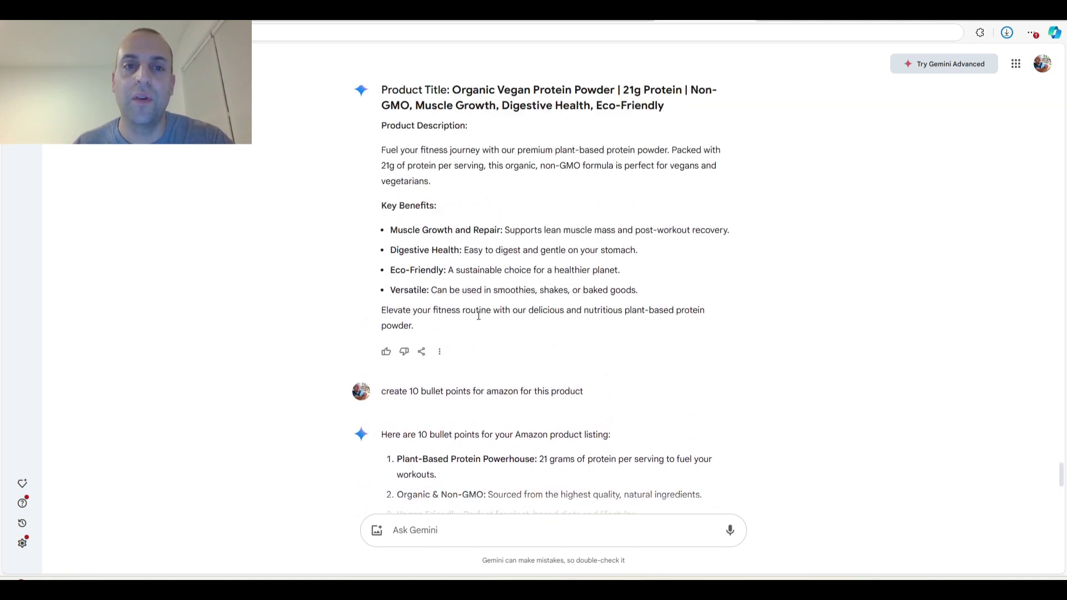
scroll(434, 296, up, 3)
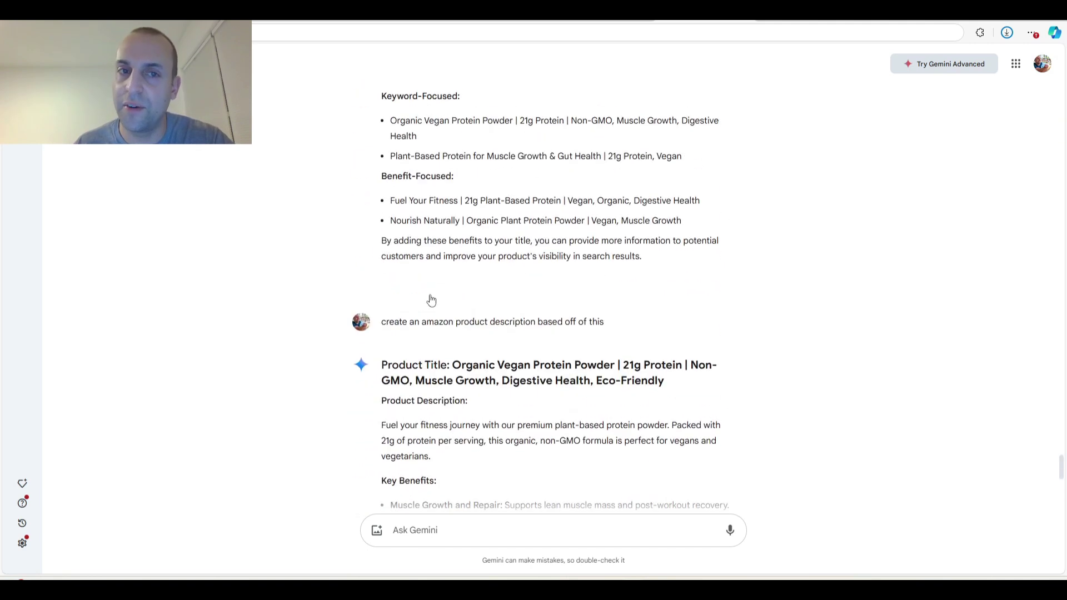
drag(378, 115, 458, 230)
click(444, 225)
scroll(461, 239, down, 15)
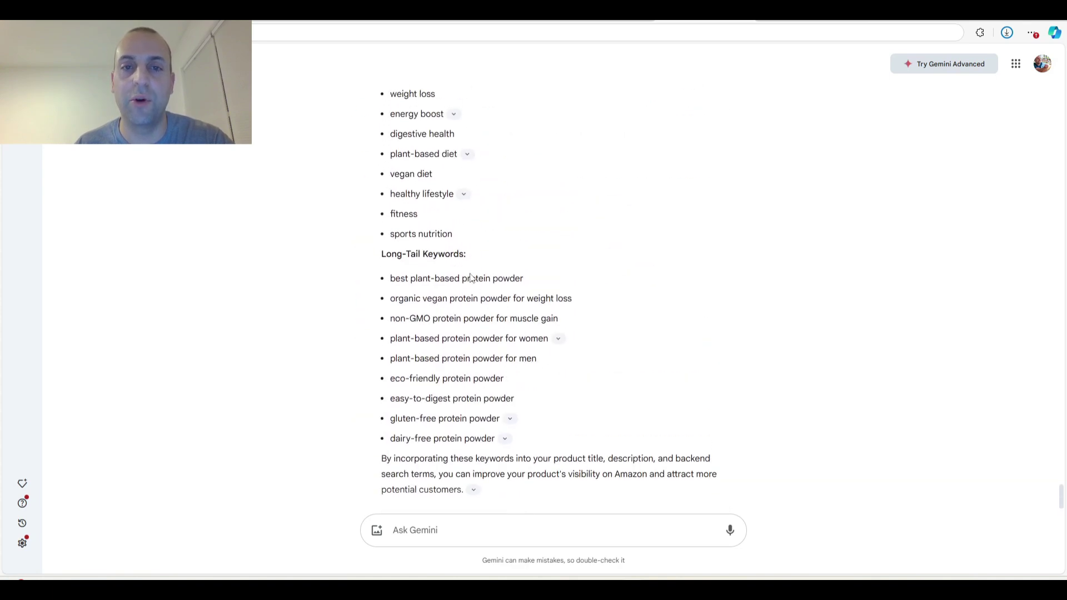
Go back to the Amazon listing and look over its Product Details fields from Item Name to the Carbohydrate section
click(761, 23)
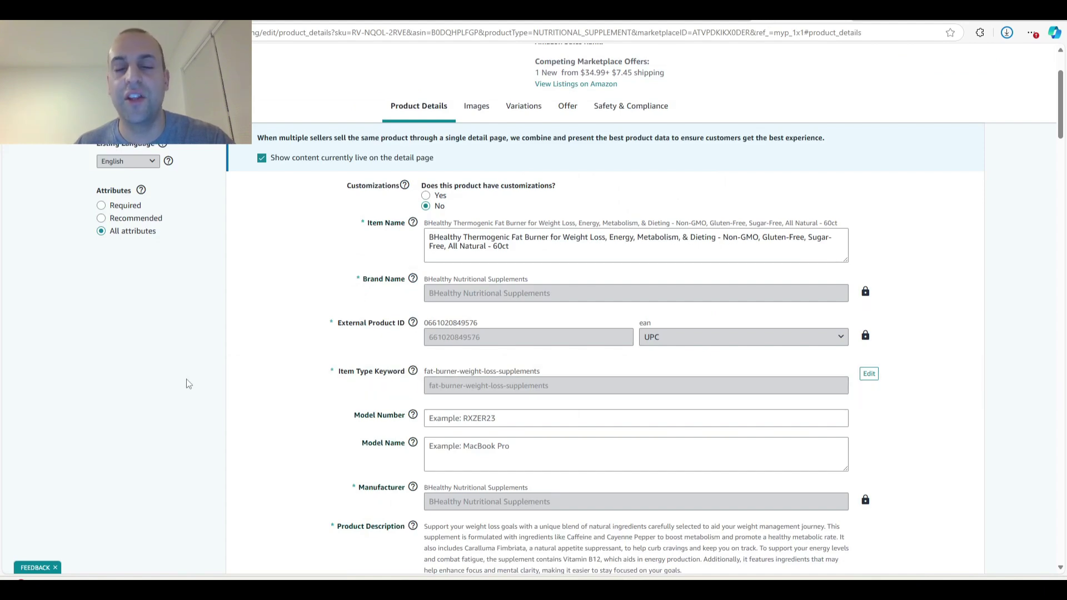
scroll(326, 361, up, 2)
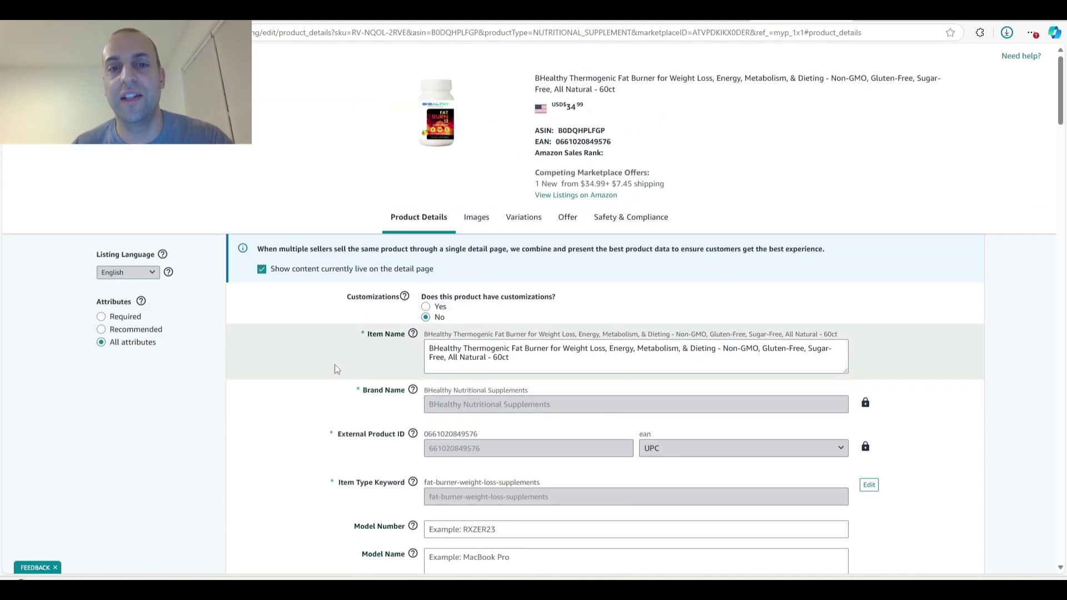
scroll(169, 433, down, 2)
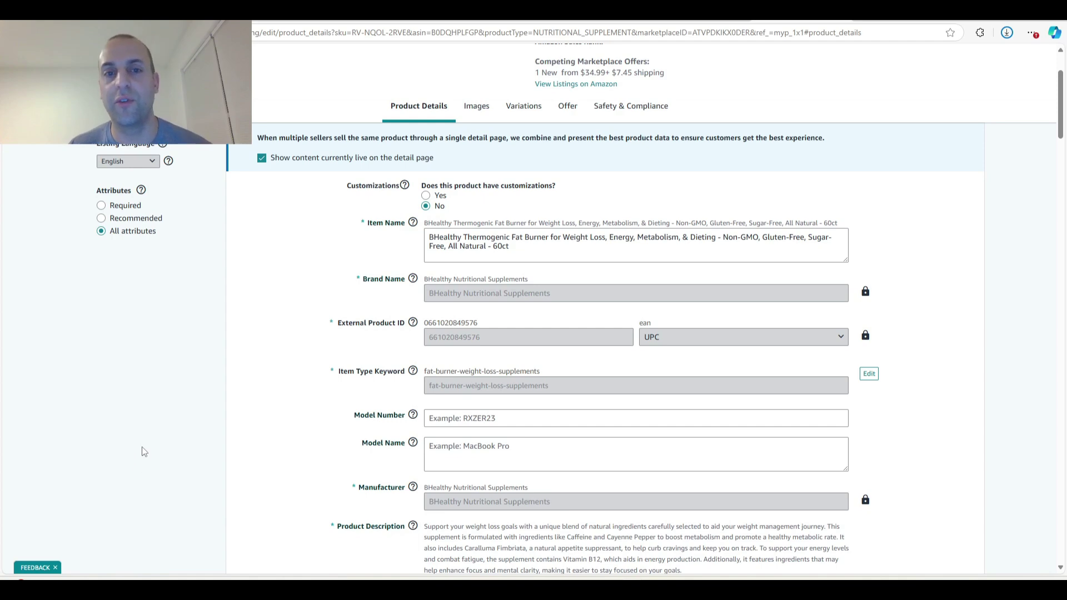
scroll(154, 416, down, 7)
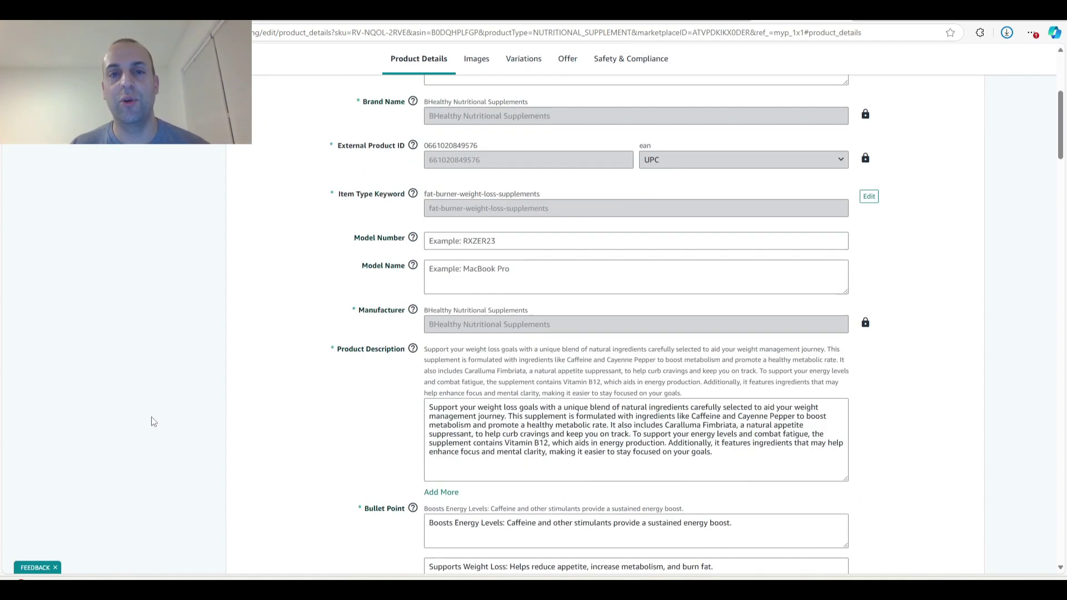
scroll(154, 413, down, 18)
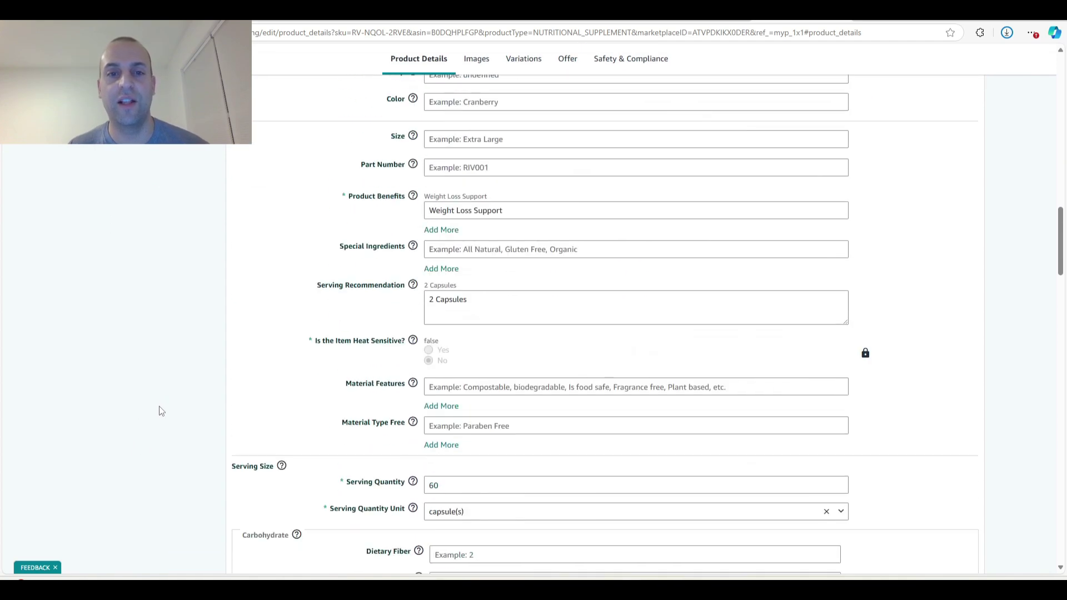
scroll(166, 417, down, 6)
scroll(185, 411, up, 20)
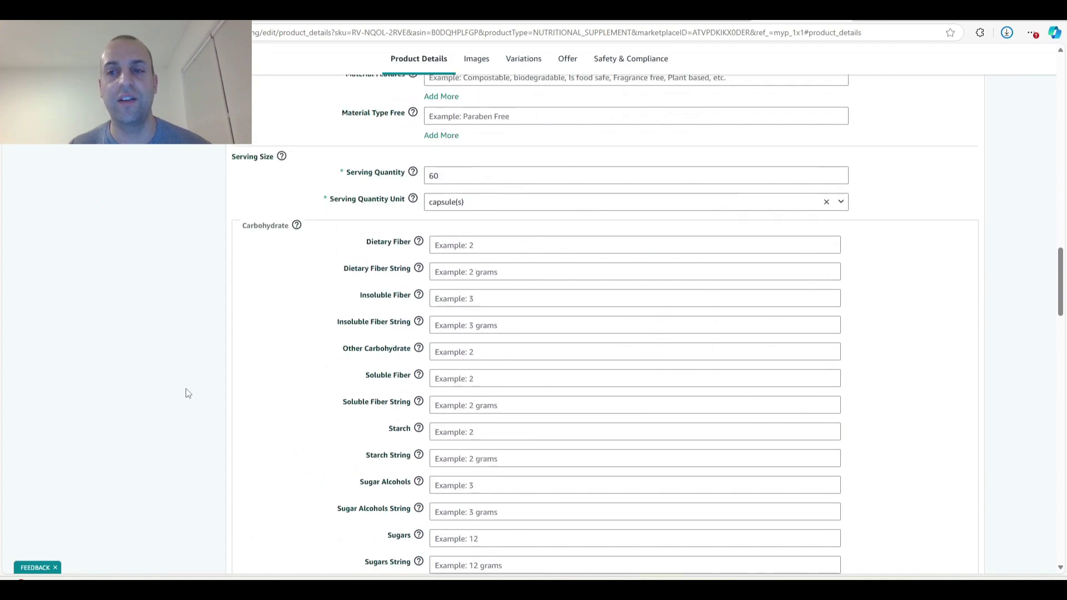
scroll(189, 422, up, 2)
scroll(187, 428, down, 1)
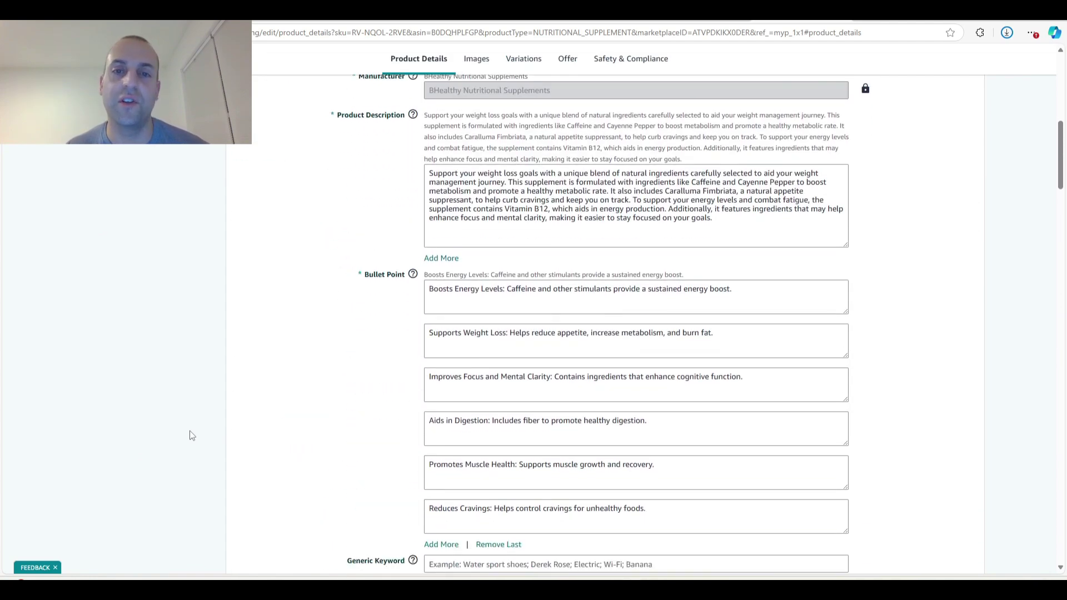